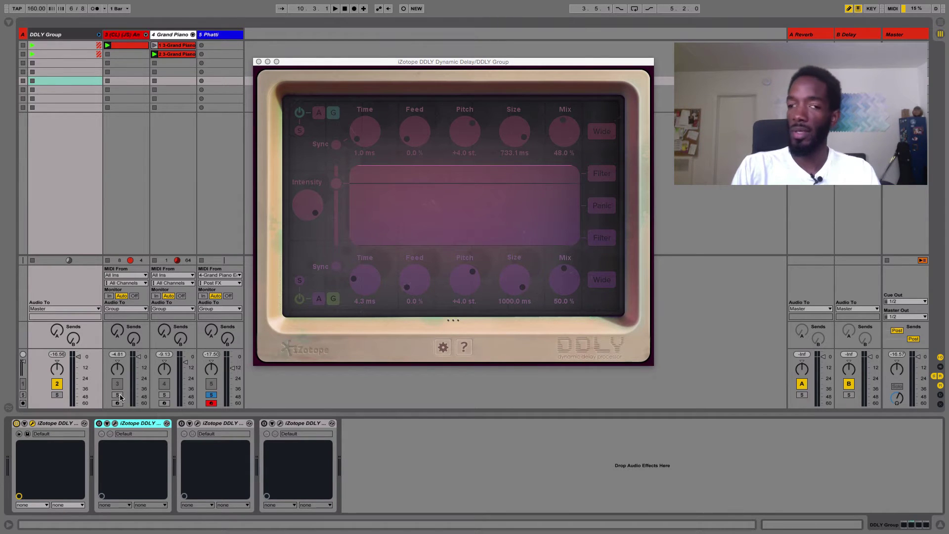
Solo track 3 and audition its loop with the DDLY Group's first DDLY device bypassed and enabled.
click(117, 394)
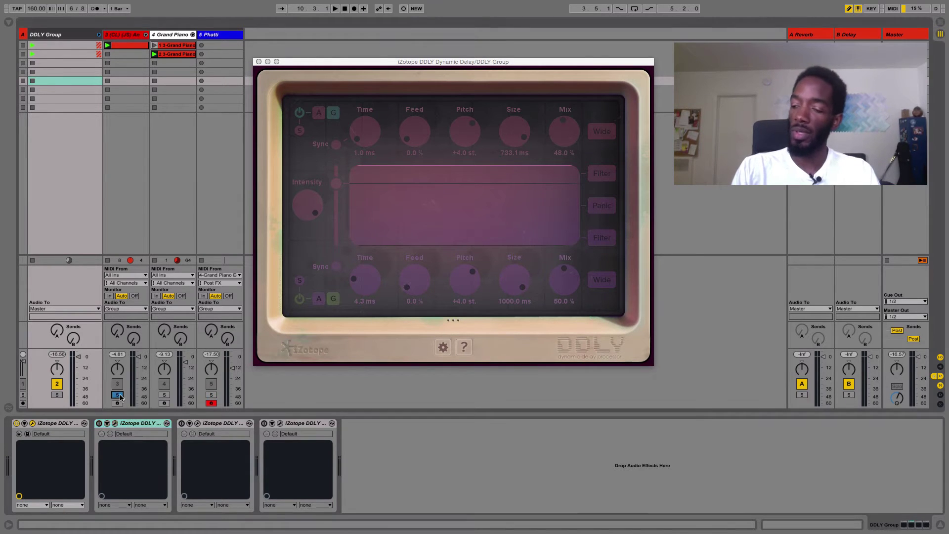
click(16, 424)
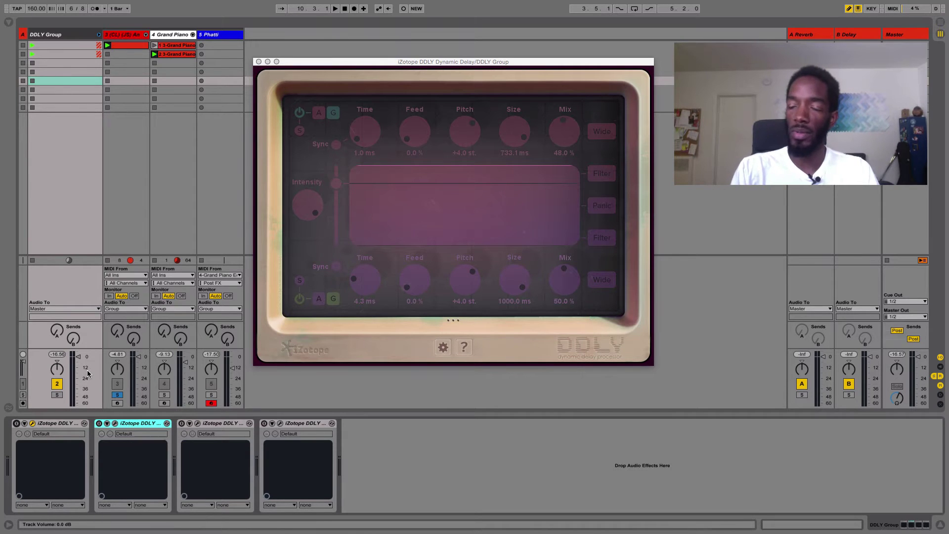
key(space)
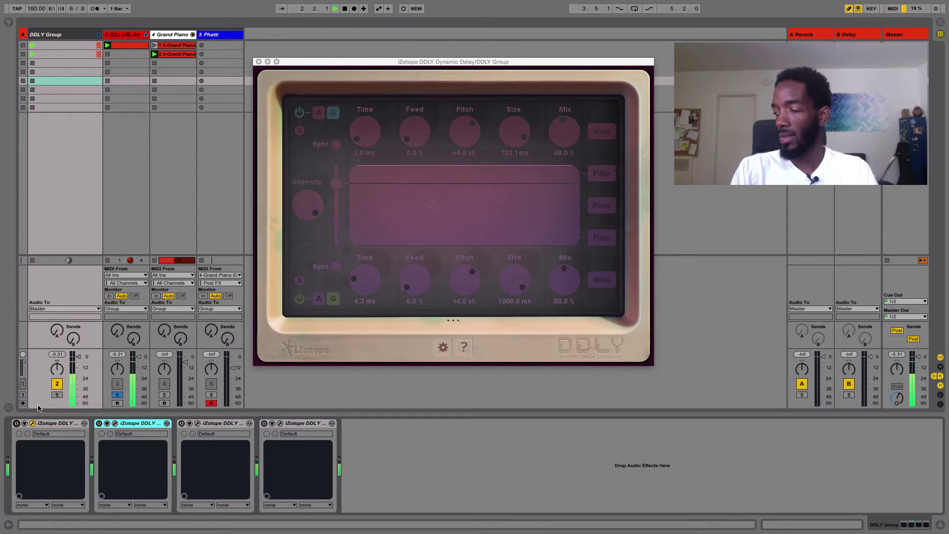
click(16, 424)
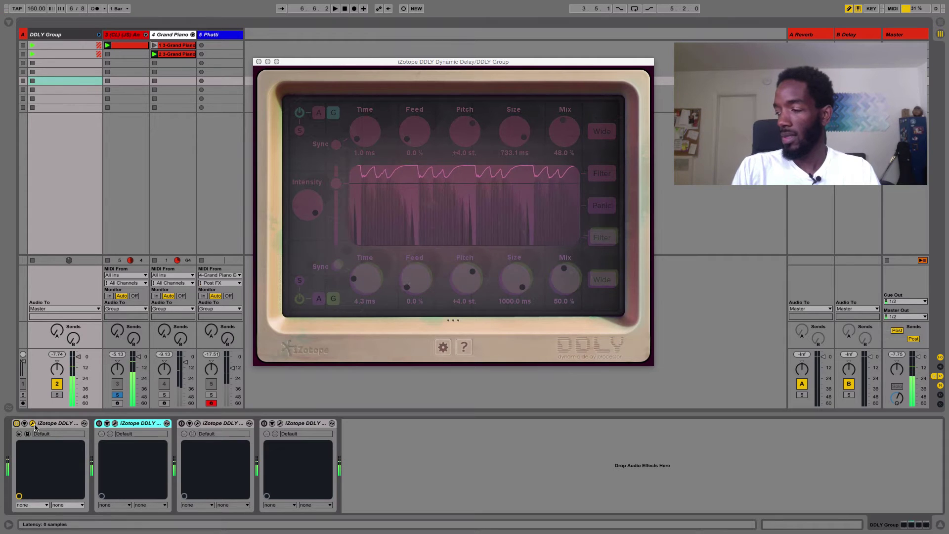
Solo the Grand Piano track and compare its playback with the first DDLY device off and on, leaving the device off.
click(165, 395)
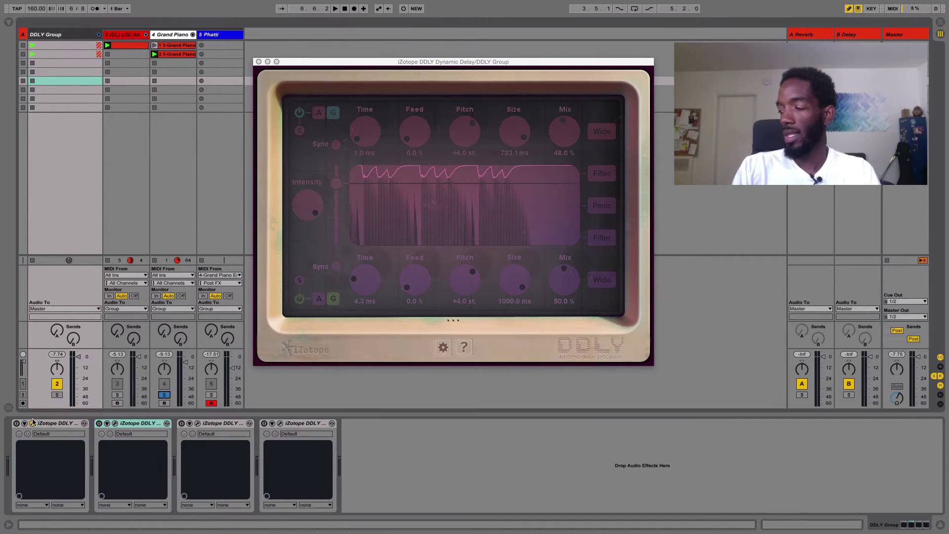
click(17, 423)
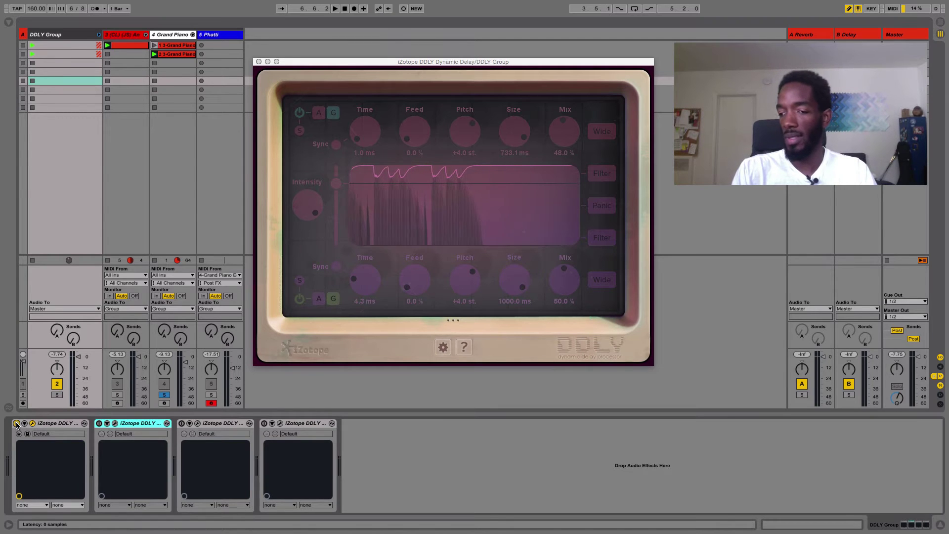
key(space)
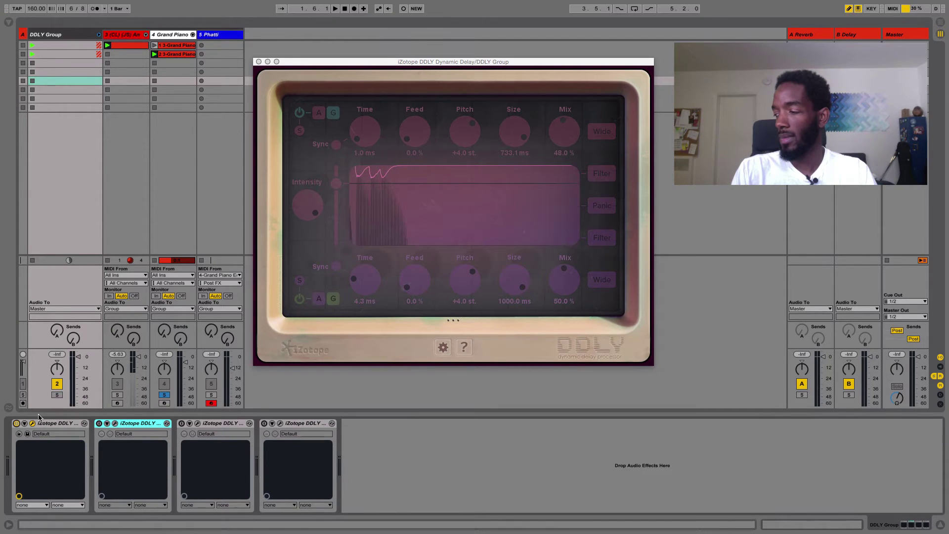
click(16, 424)
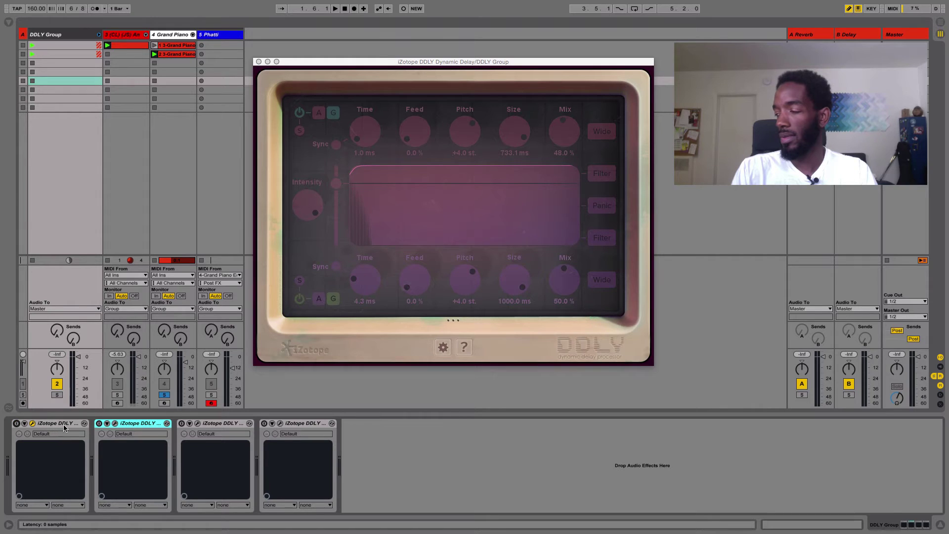
key(space)
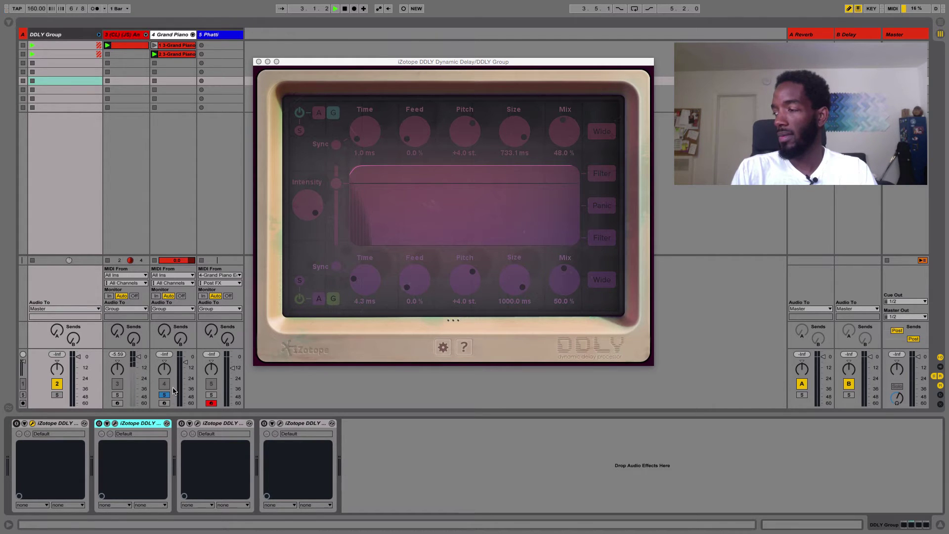
key(space)
click(16, 424)
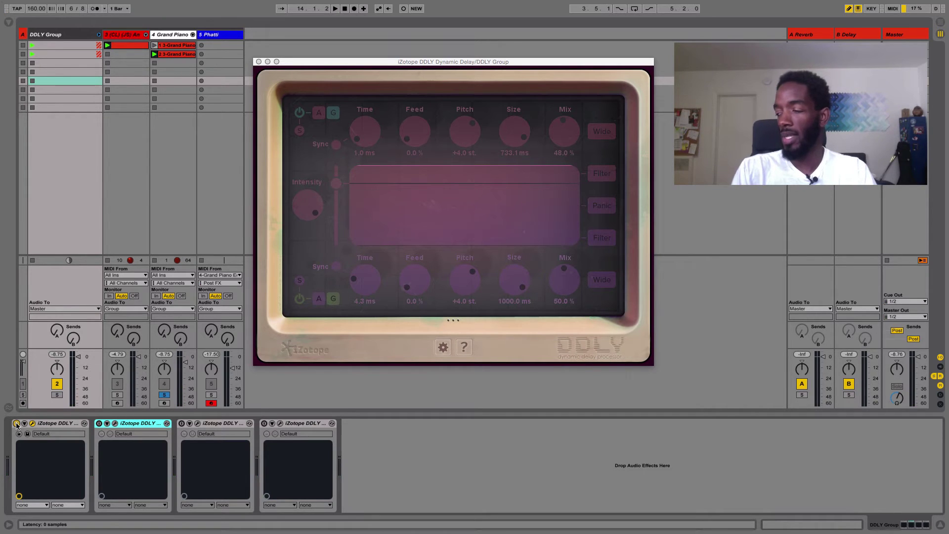
key(space)
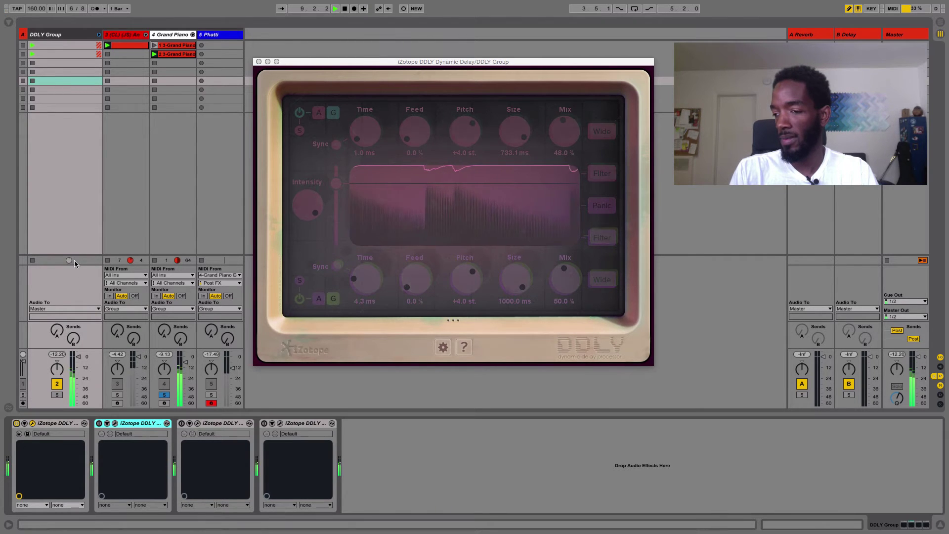
click(17, 424)
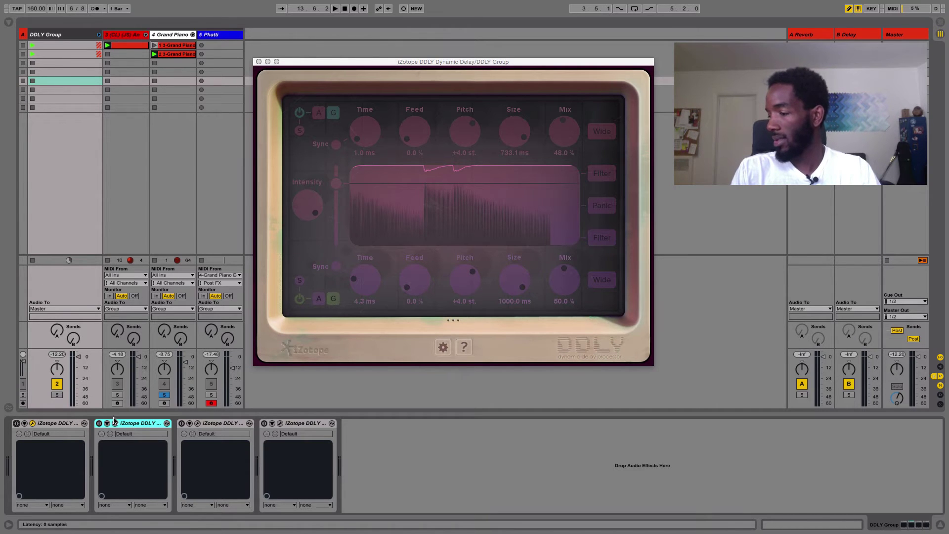
Solo the Phatti track and toggle the first DDLY device during playback to compare the dry and processed sound.
click(211, 395)
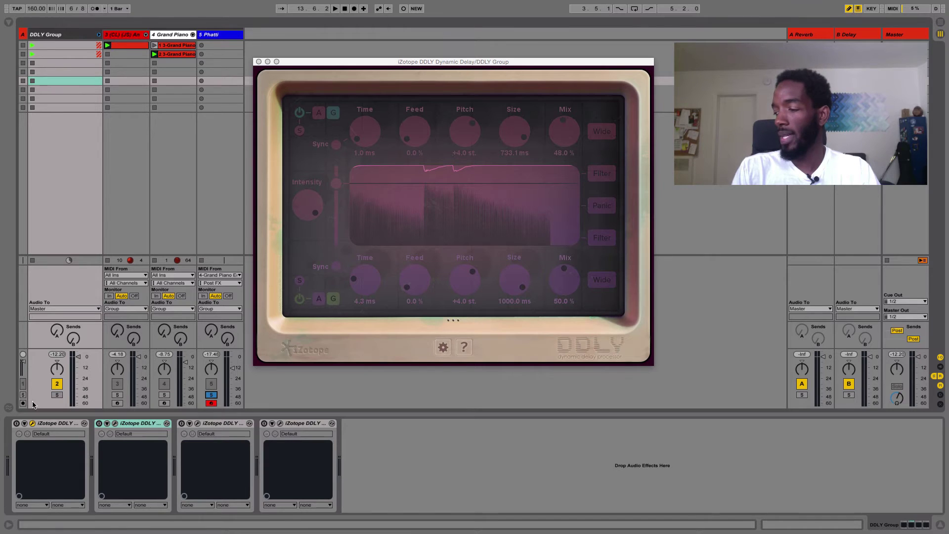
key(space)
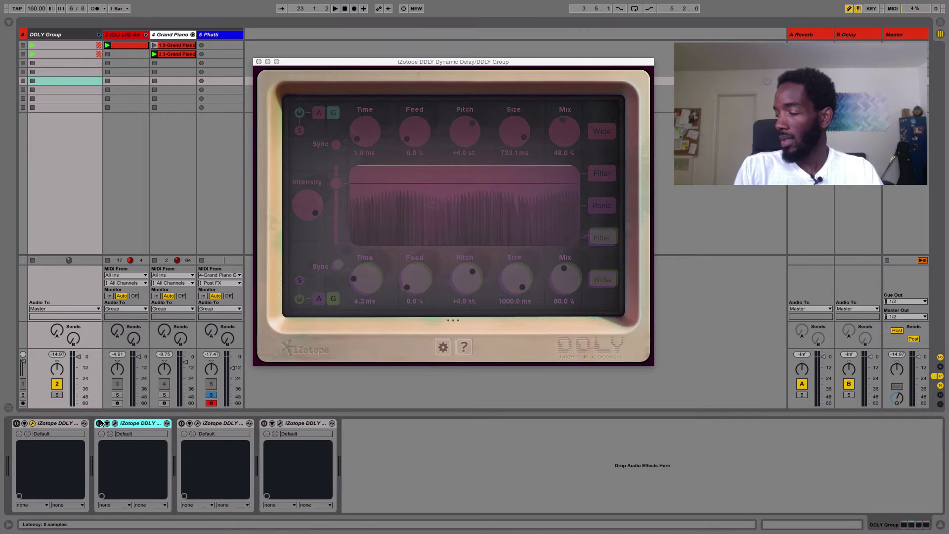
click(17, 424)
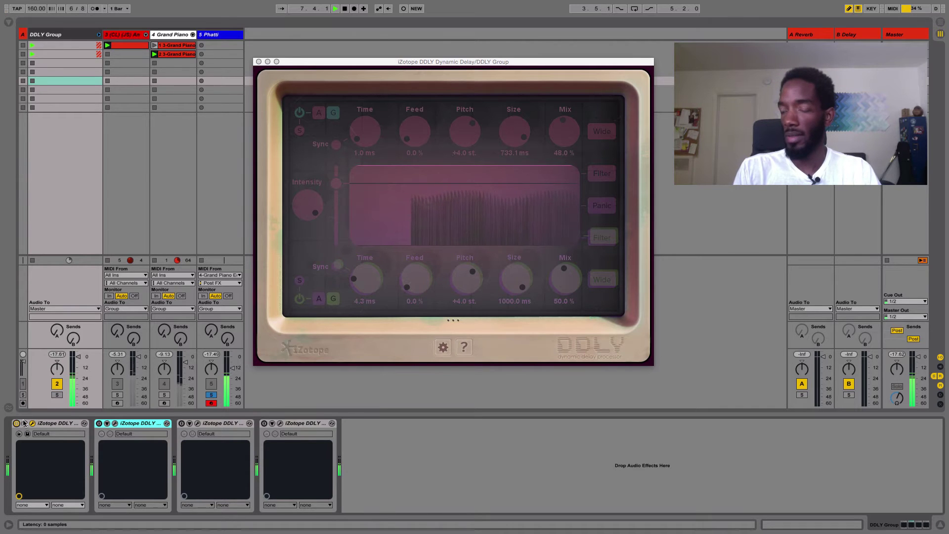
click(16, 424)
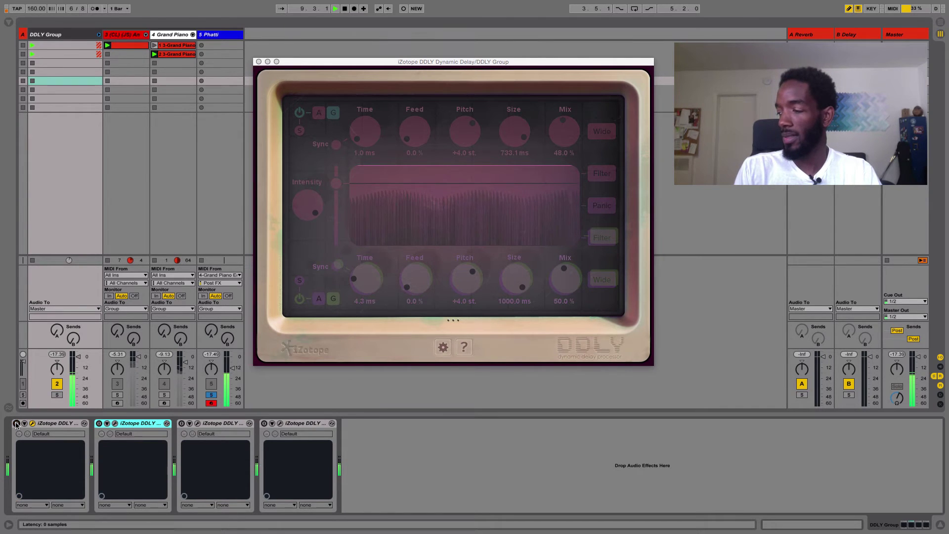
click(17, 424)
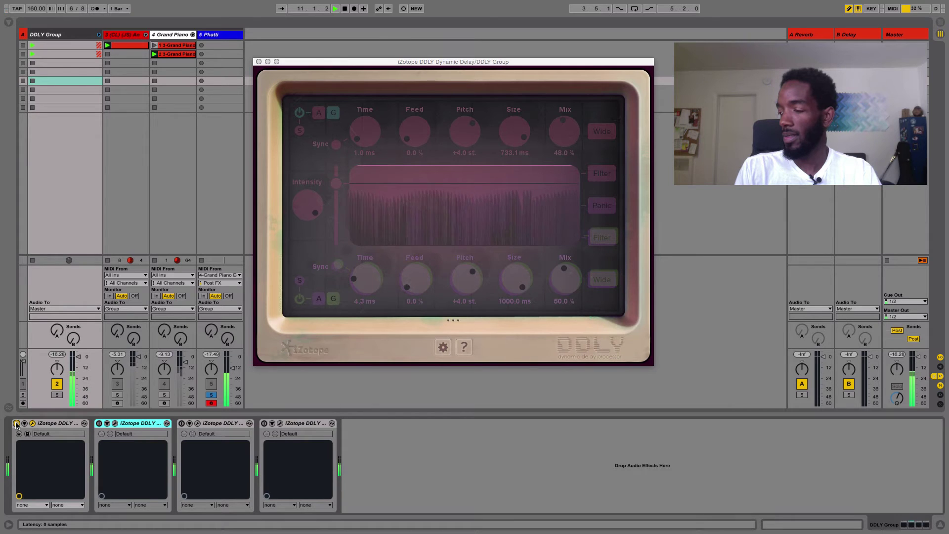
key(space)
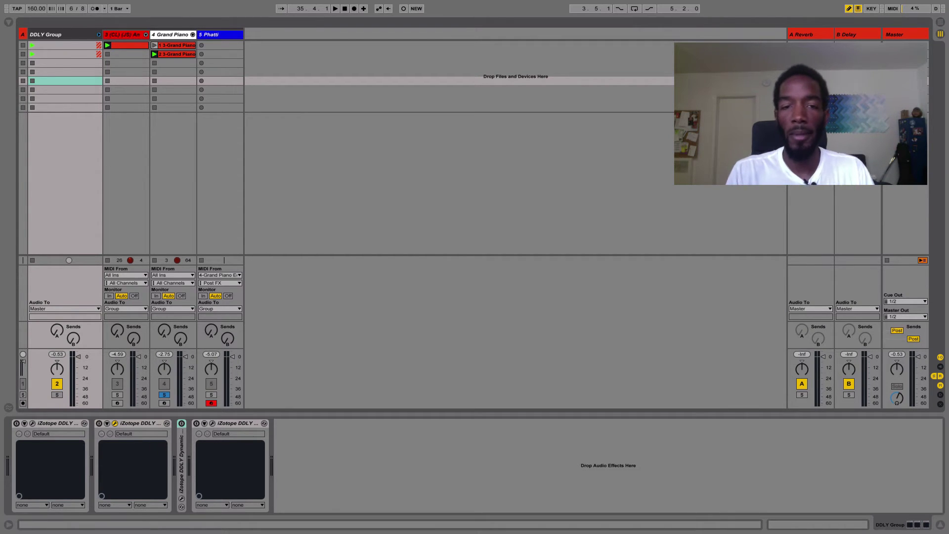
Audition track 3 through the second DDLY device in the group, comparing bypassed and enabled, and stop playback.
click(100, 424)
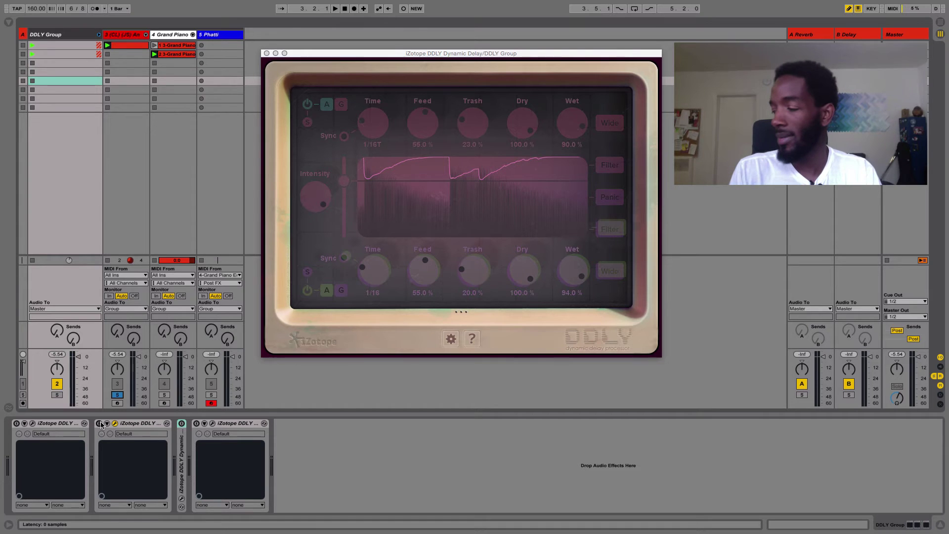
click(100, 423)
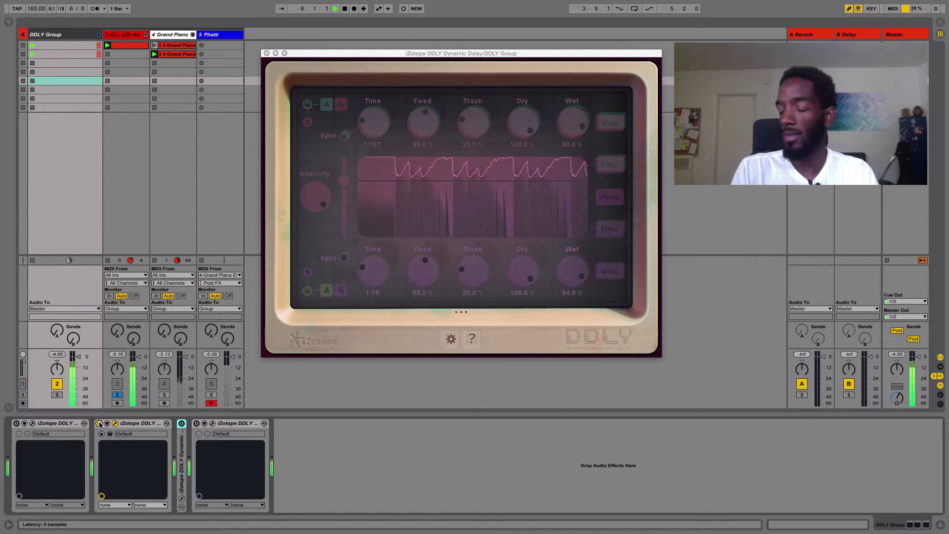
key(space)
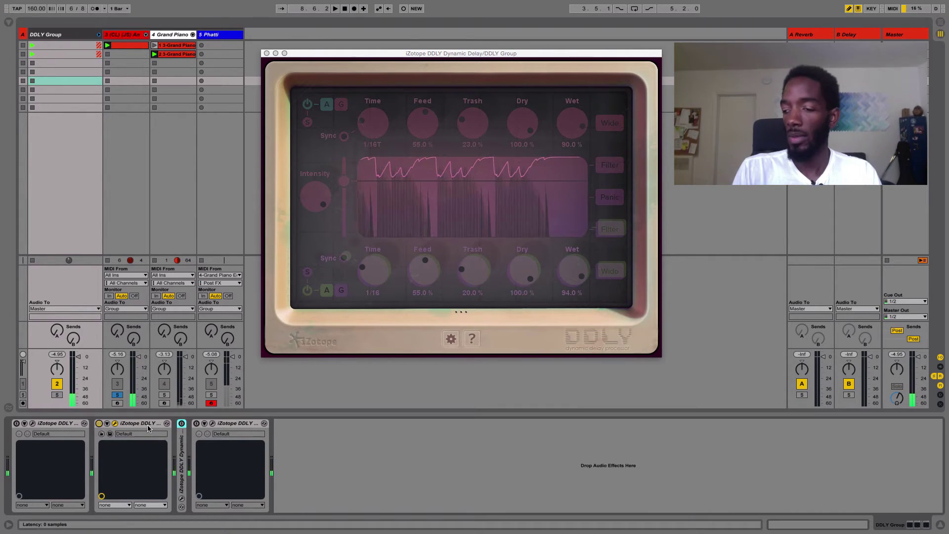
Solo the Grand Piano track and compare its playback with the second DDLY device switched off and on.
click(164, 395)
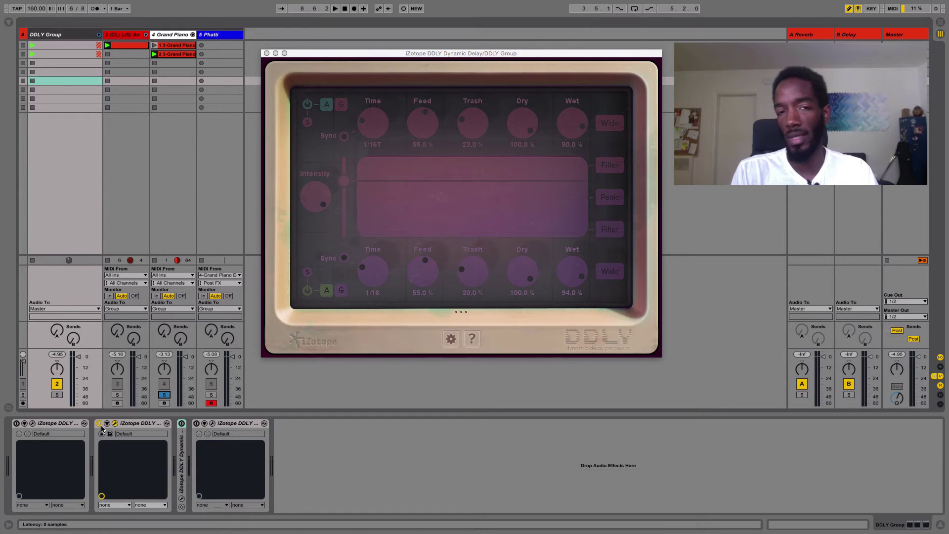
key(space)
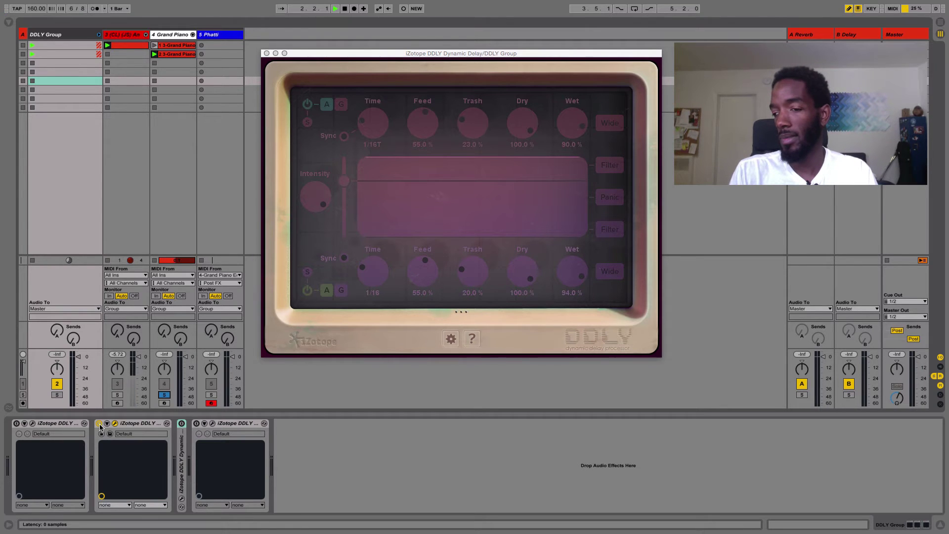
click(100, 425)
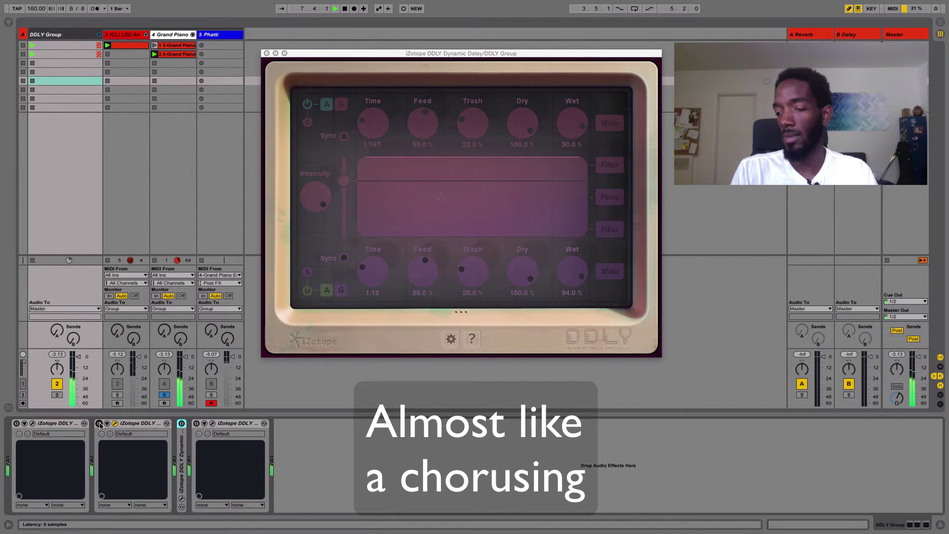
click(100, 423)
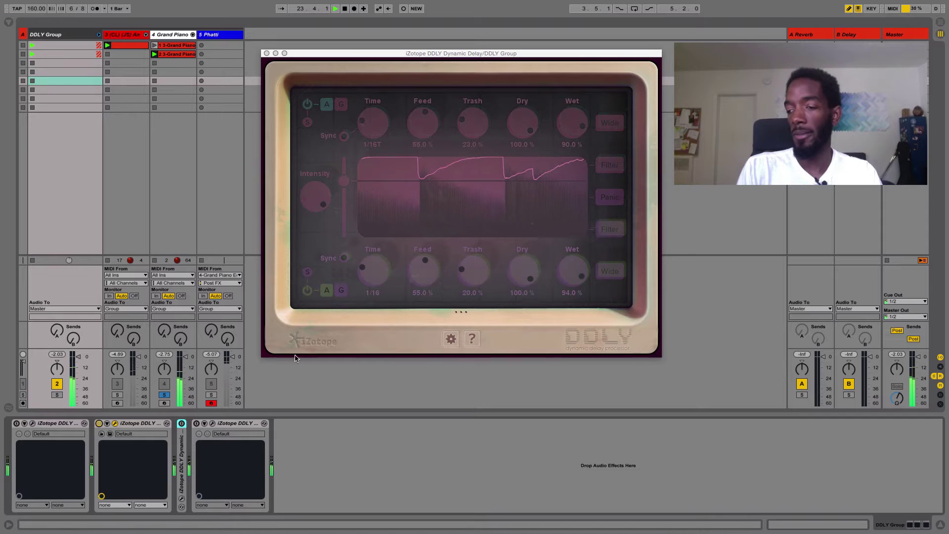
key(space)
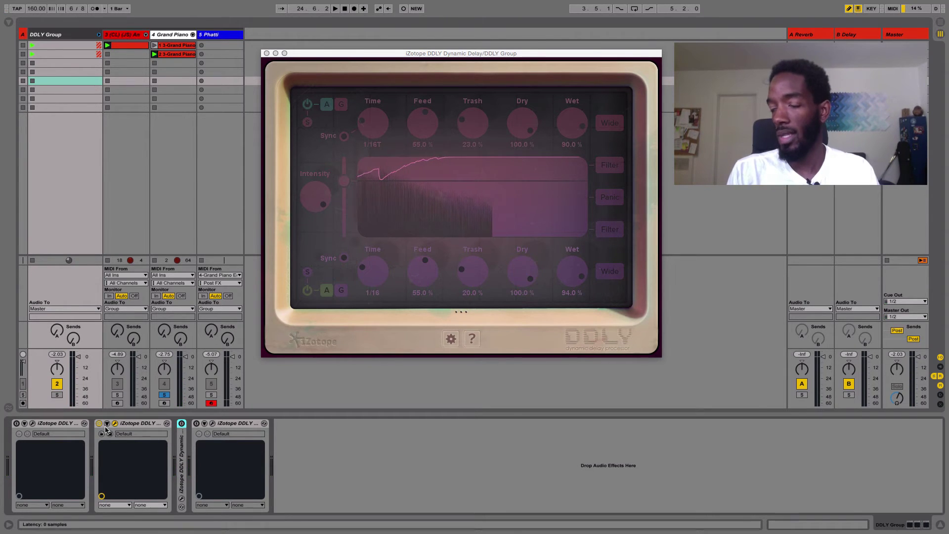
Solo the Phatti track and compare its playback with the second DDLY device off and on, leaving the device off.
click(211, 394)
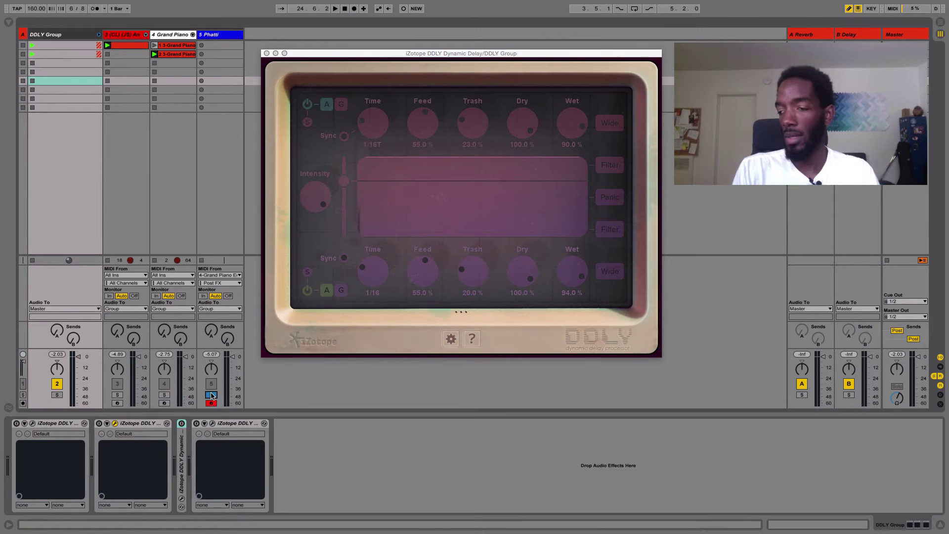
key(space)
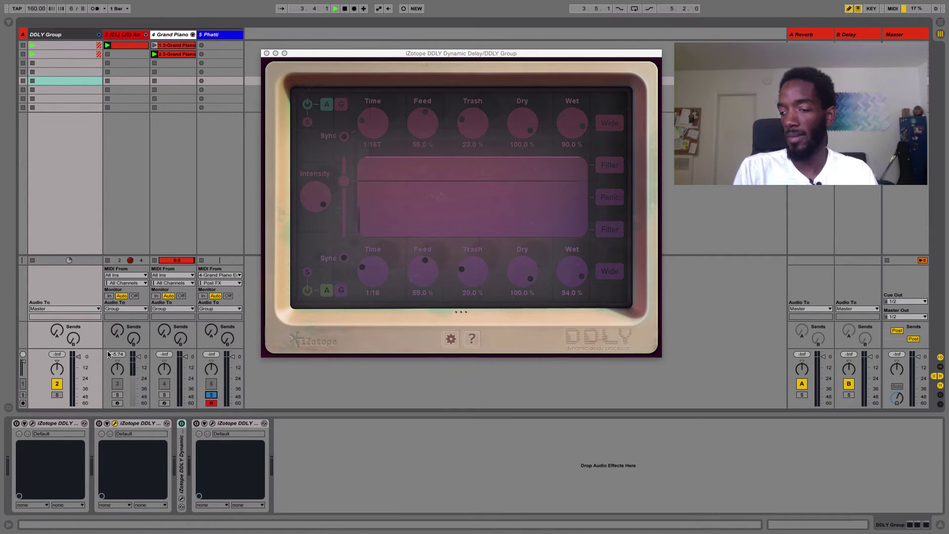
click(99, 423)
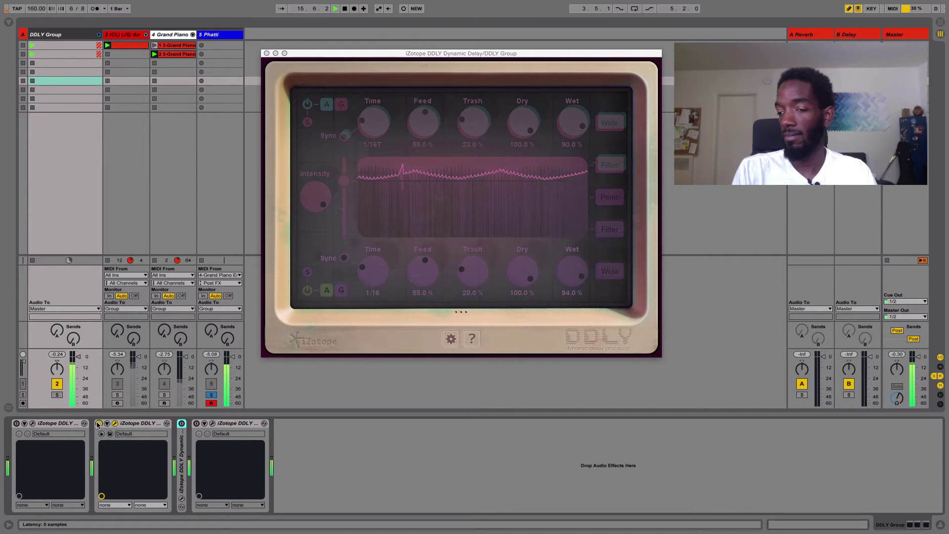
click(99, 423)
click(99, 423)
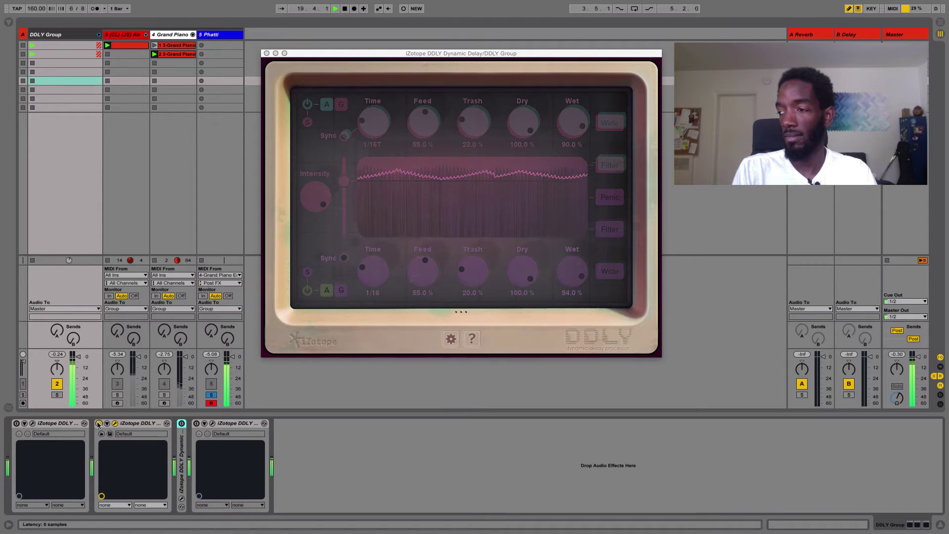
key(space)
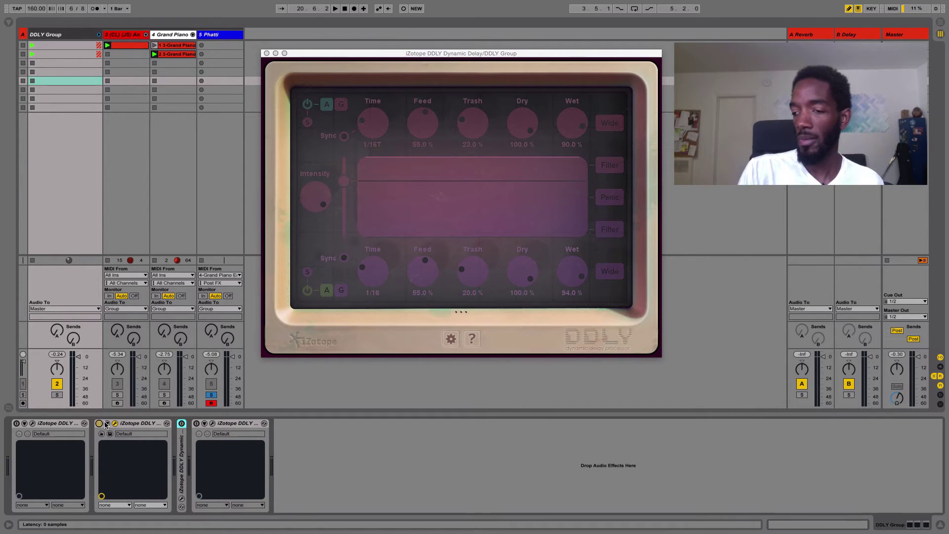
key(space)
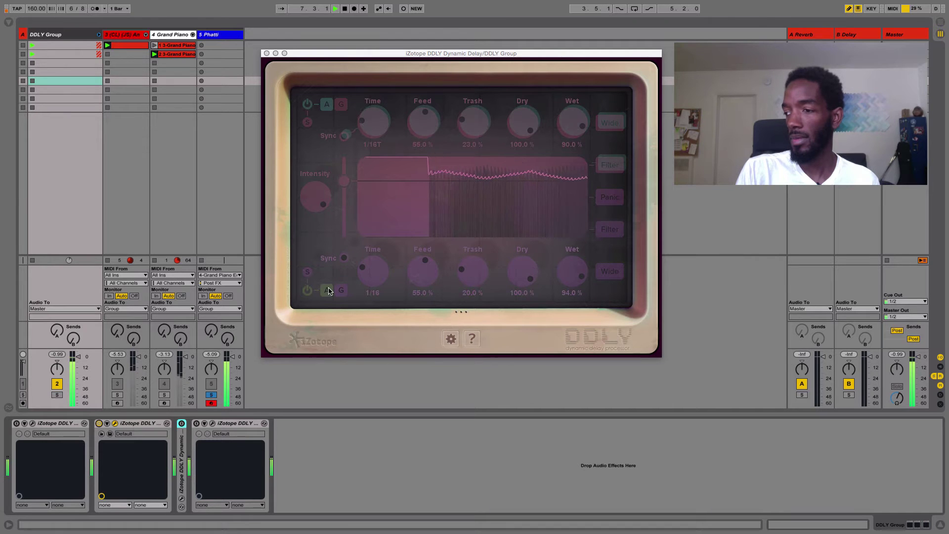
click(99, 424)
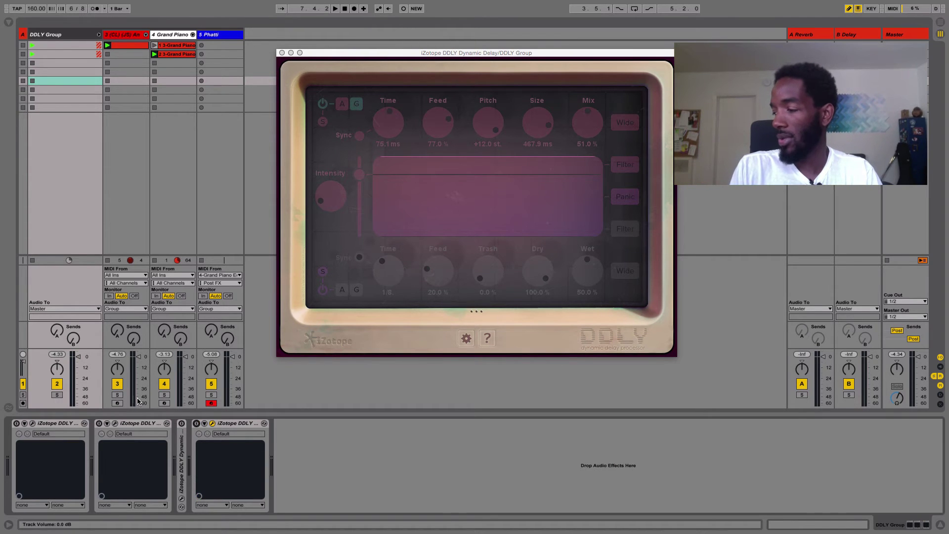
Solo track 3 and compare its playback with the last DDLY device in the group bypassed and enabled.
click(117, 395)
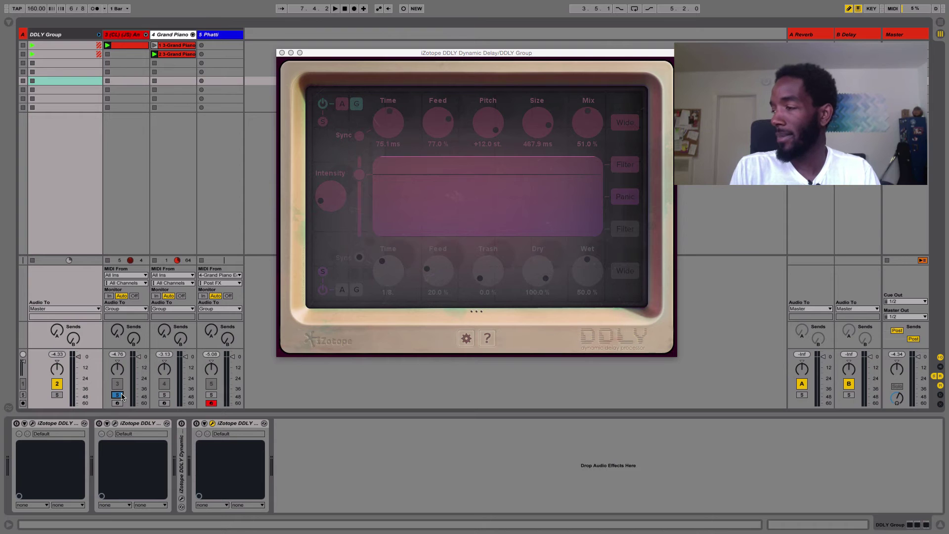
key(space)
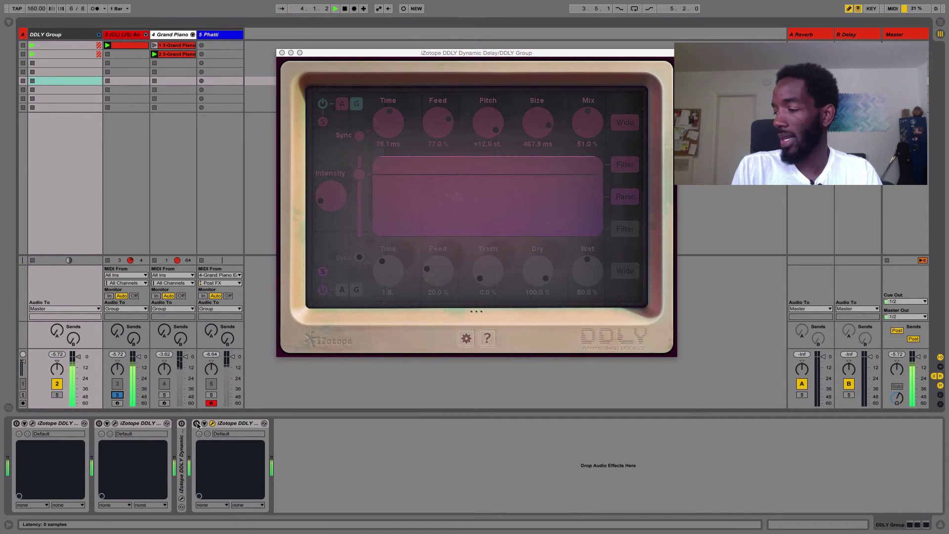
click(196, 423)
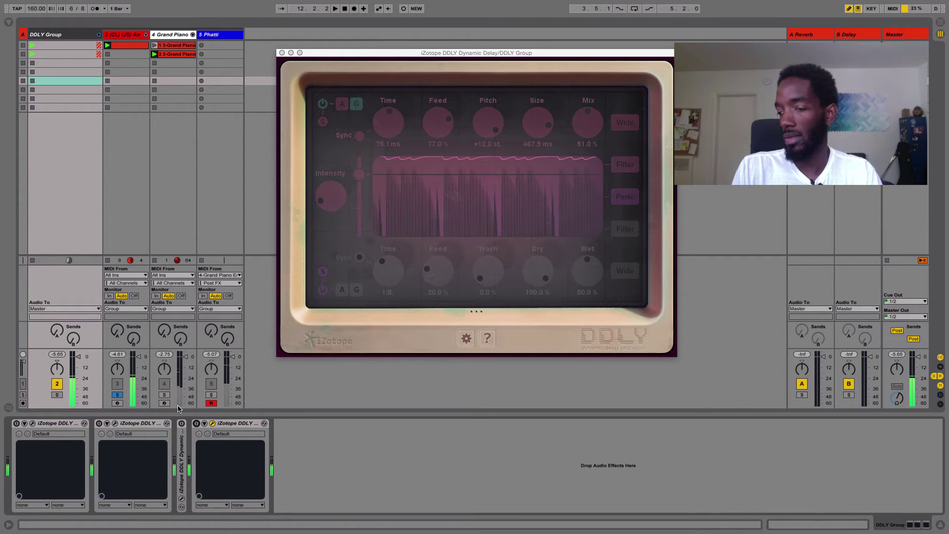
Audition the soloed Grand Piano track with the last DDLY device off and on, and stop playback.
click(208, 425)
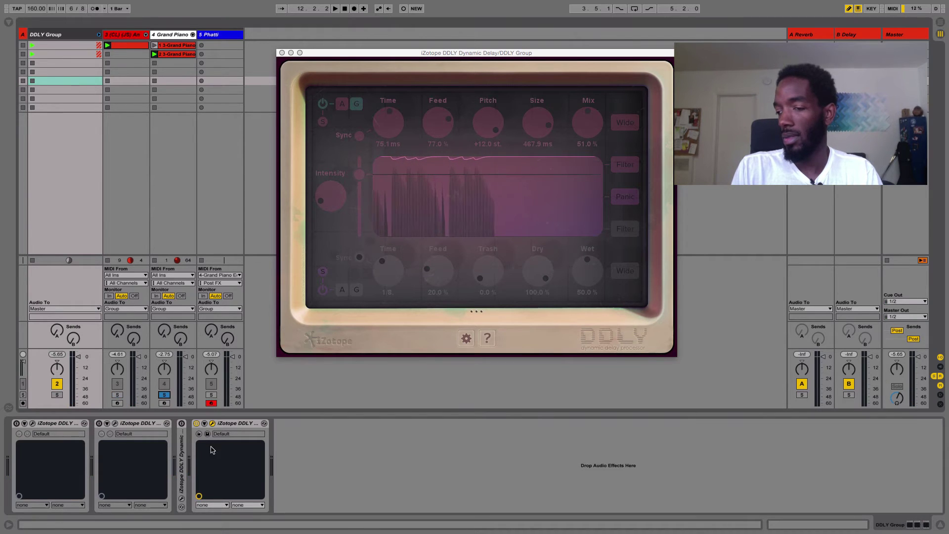
key(space)
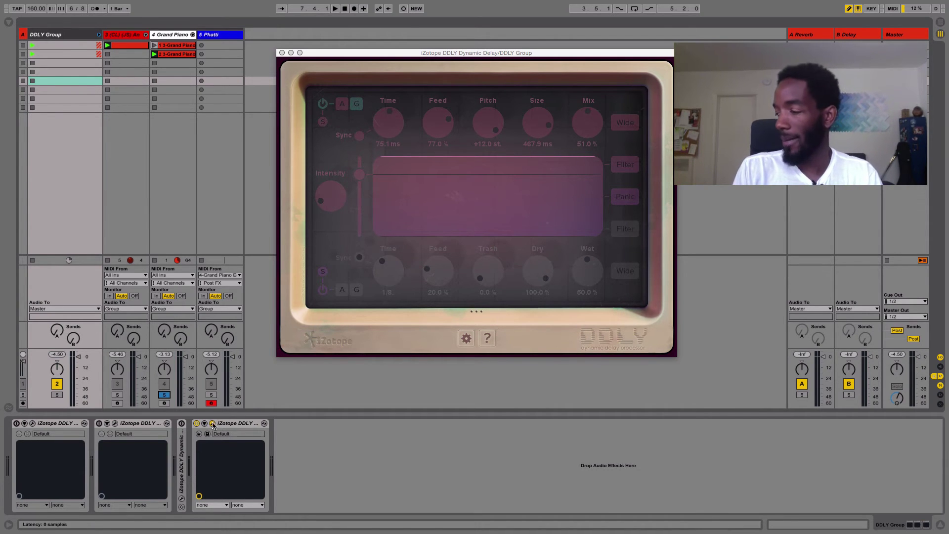
key(space)
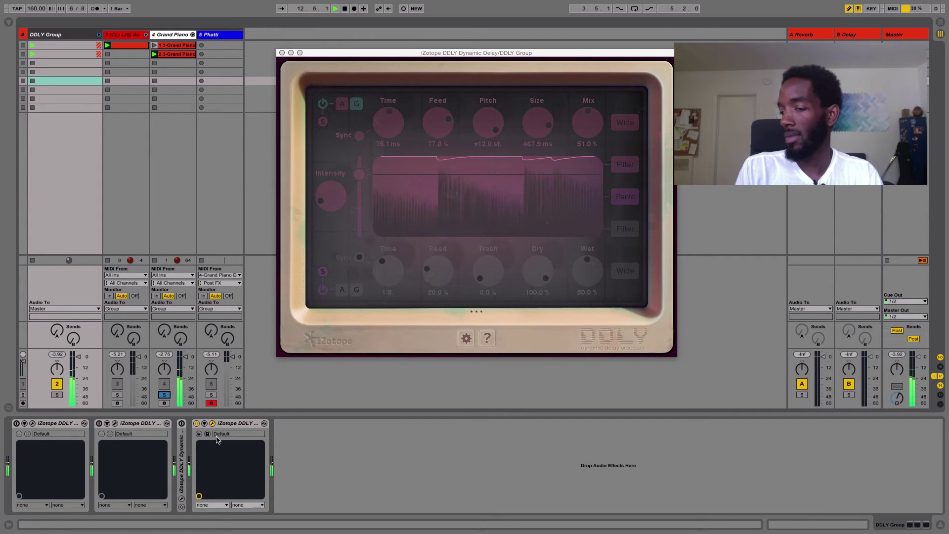
key(space)
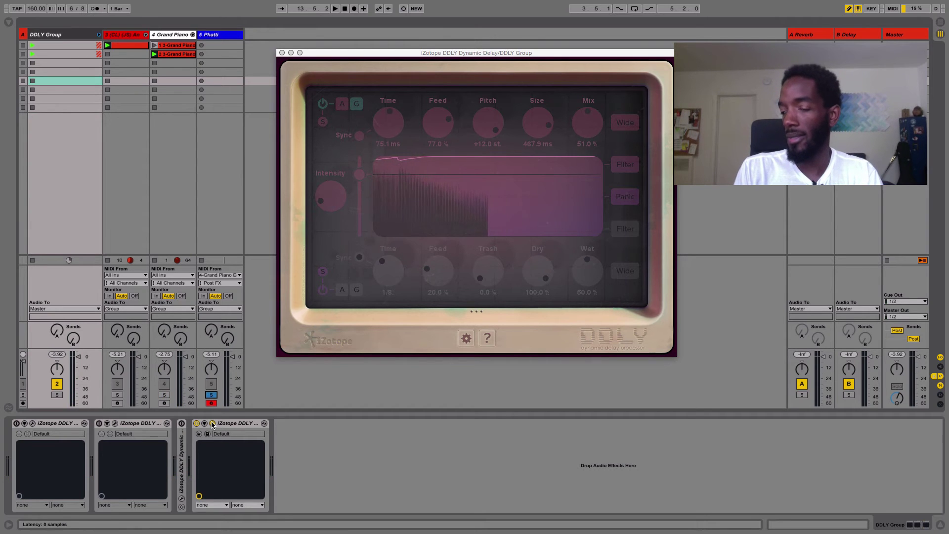
Audition the soloed Phatti track, comparing its sound with the last DDLY device bypassed and enabled.
click(197, 424)
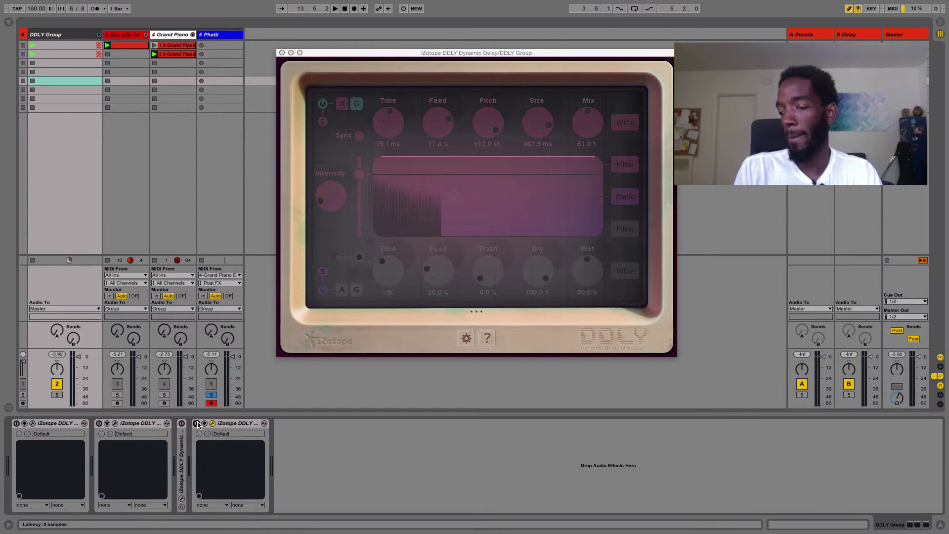
key(space)
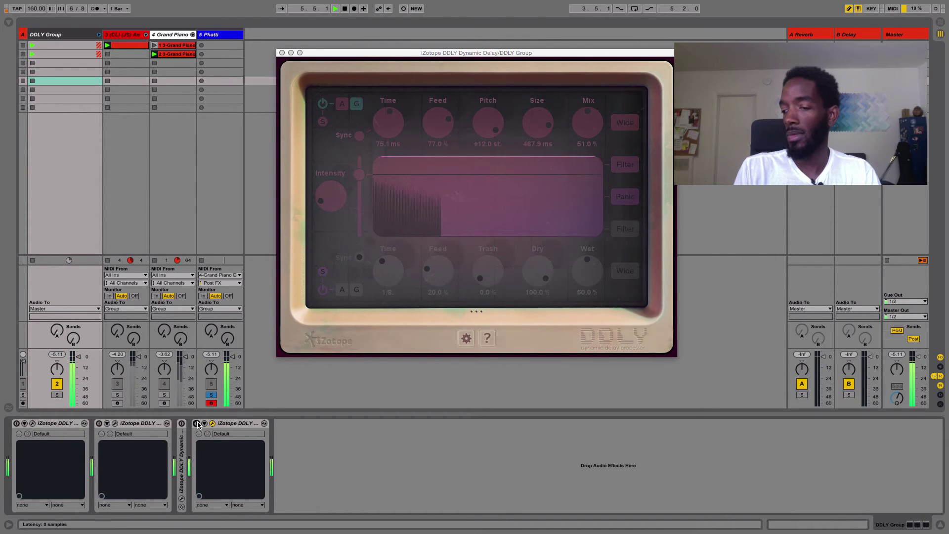
click(197, 424)
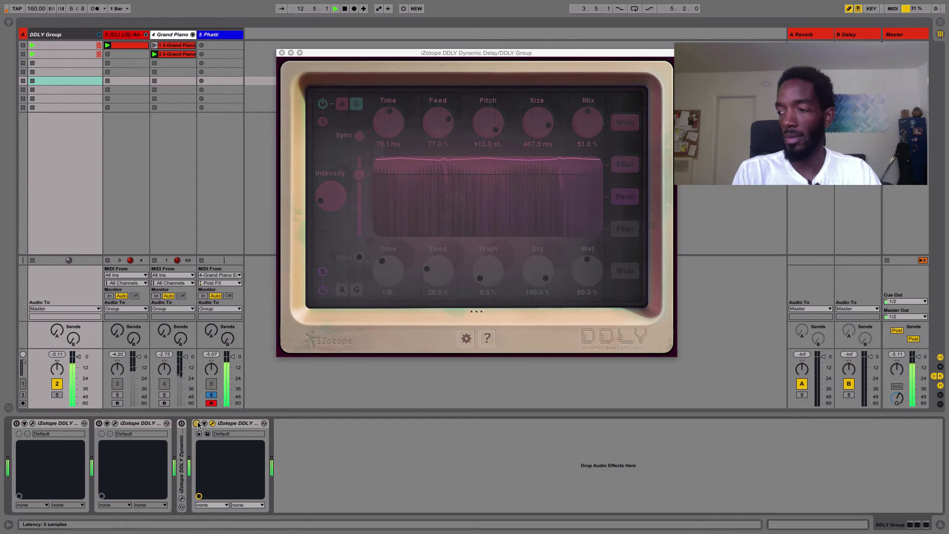
click(197, 424)
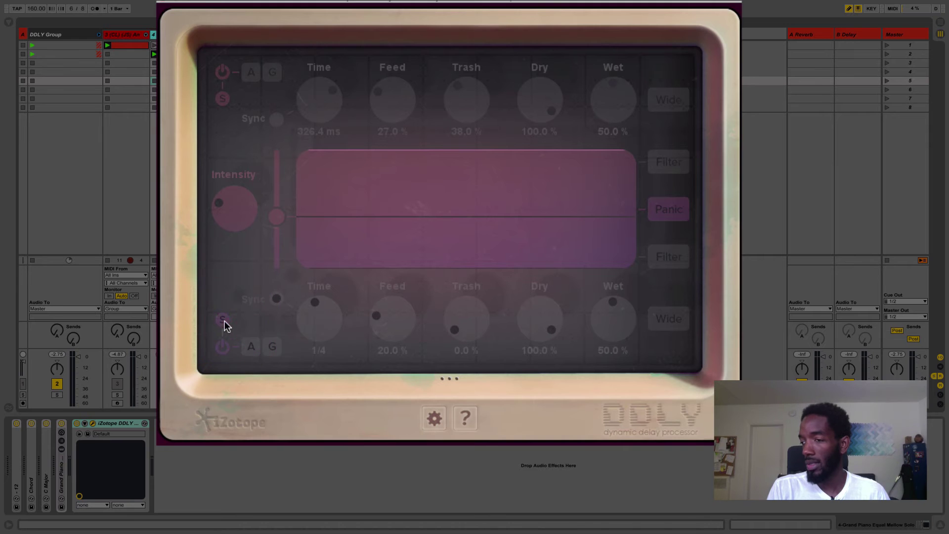
Enable the bottom delay in the Grand Piano's DDLY and alternate between A and Grain Delay modes, leaving it in A mode.
click(223, 347)
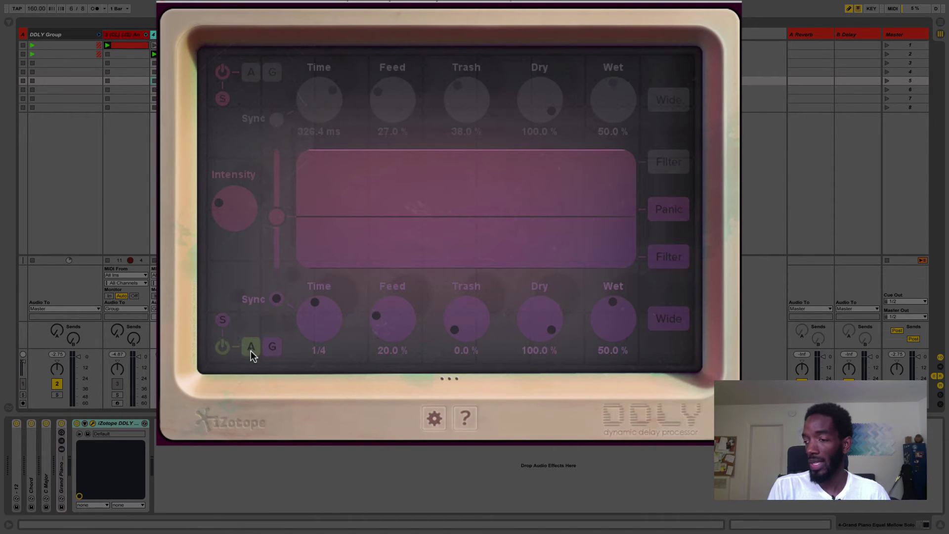
click(272, 348)
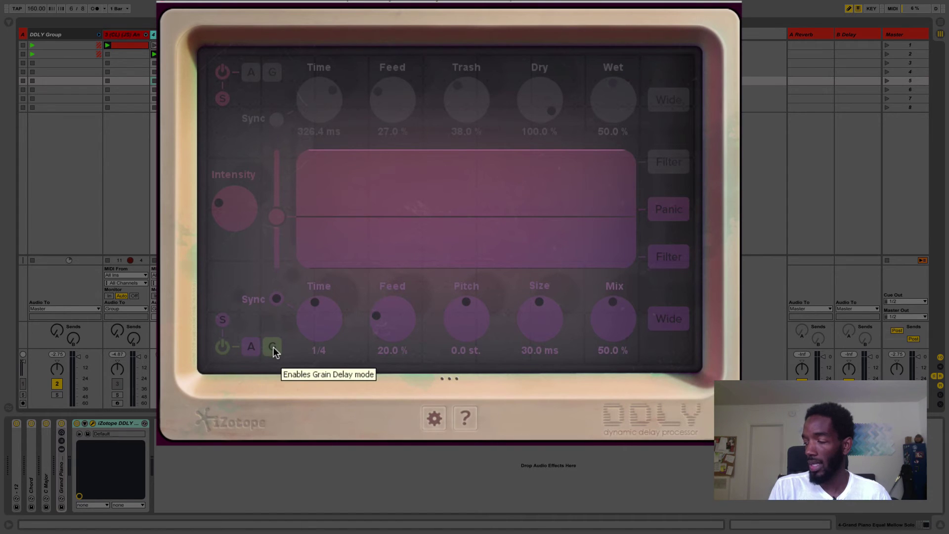
click(251, 347)
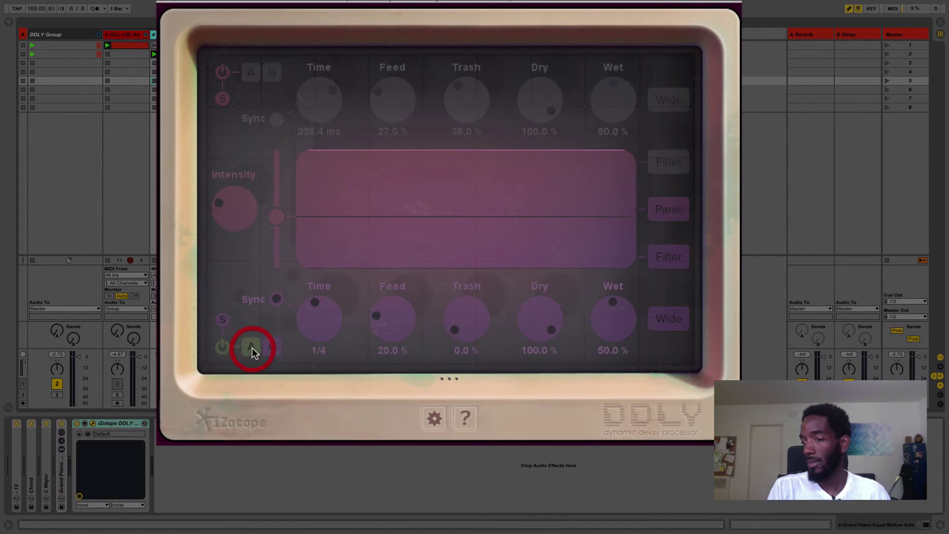
click(271, 347)
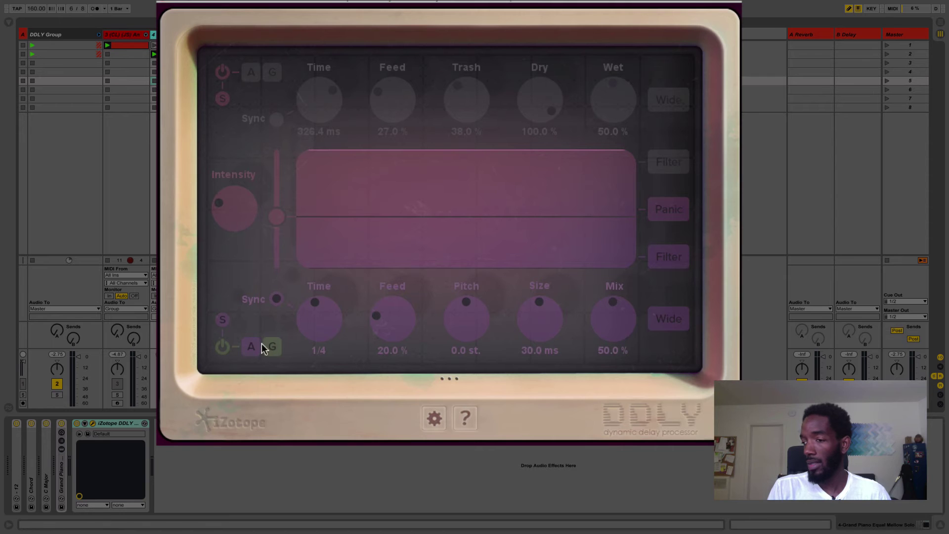
click(250, 347)
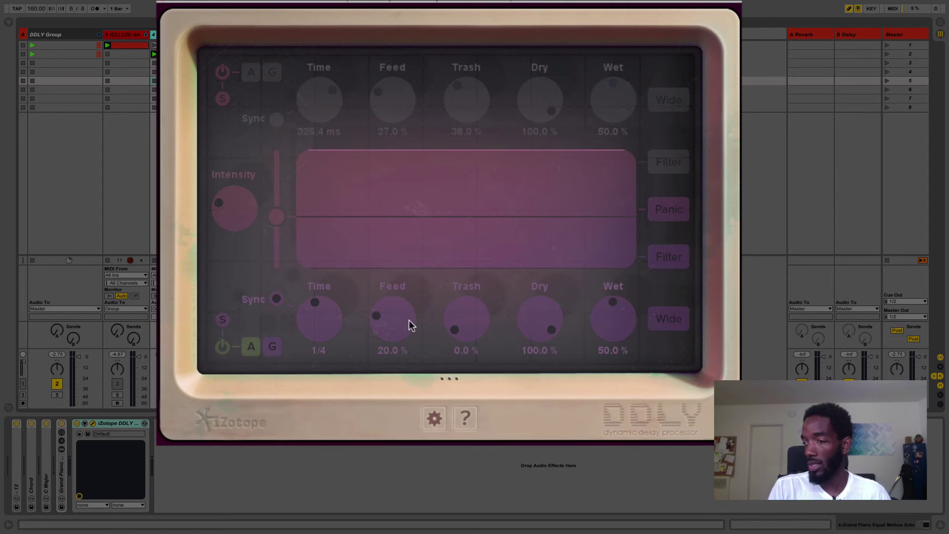
click(272, 346)
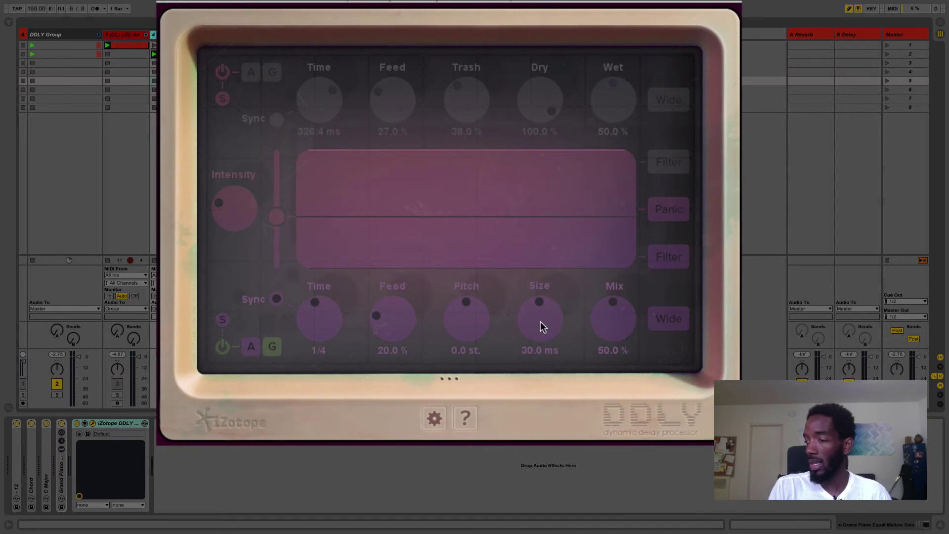
click(251, 346)
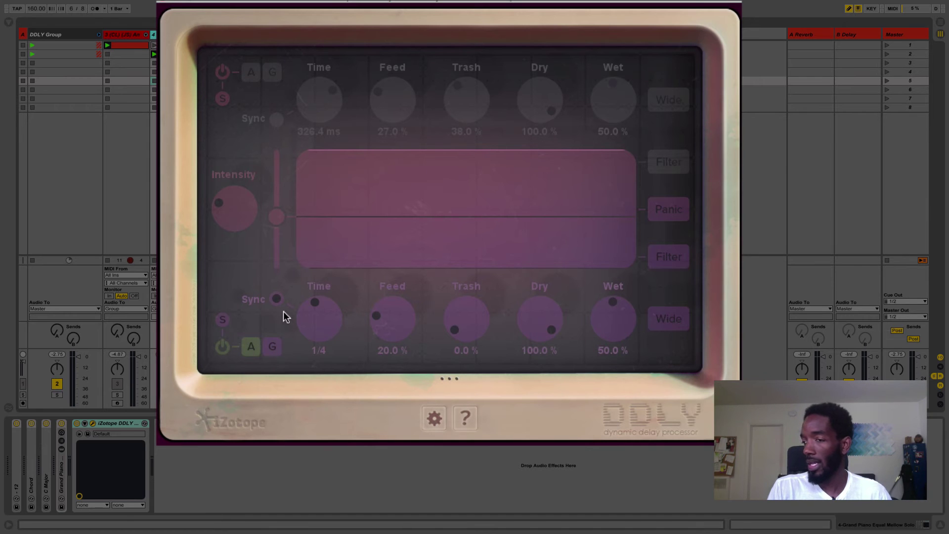
Turn off the bottom delay's Sync to try its Time control in milliseconds, and restore Sync.
click(277, 298)
mouse_move(327, 315)
mouse_down()
mouse_move(328, 343)
mouse_move(333, 312)
mouse_move(326, 326)
mouse_up()
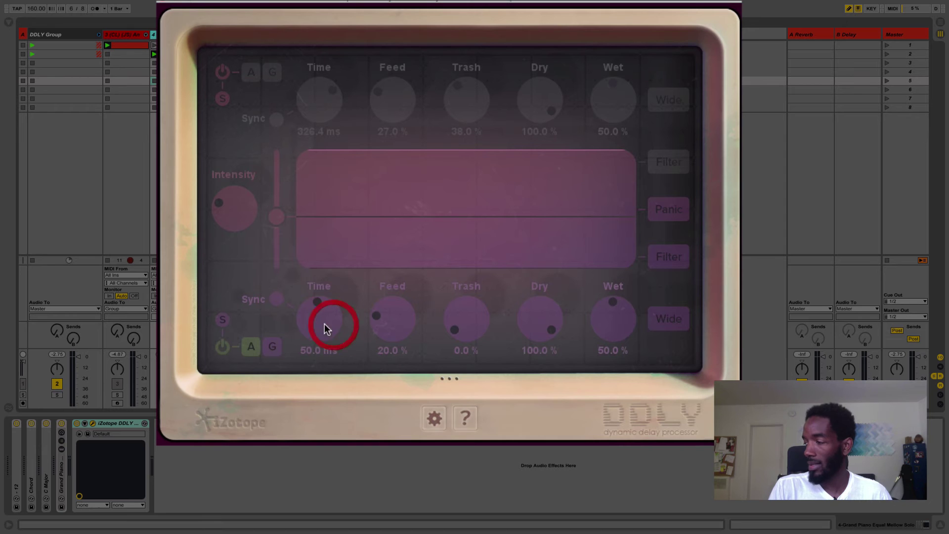
click(277, 298)
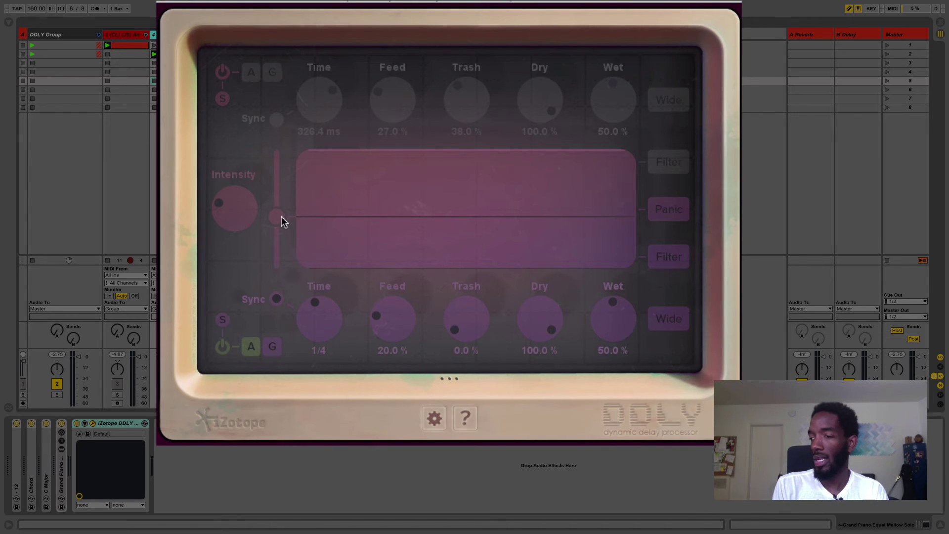
mouse_move(277, 218)
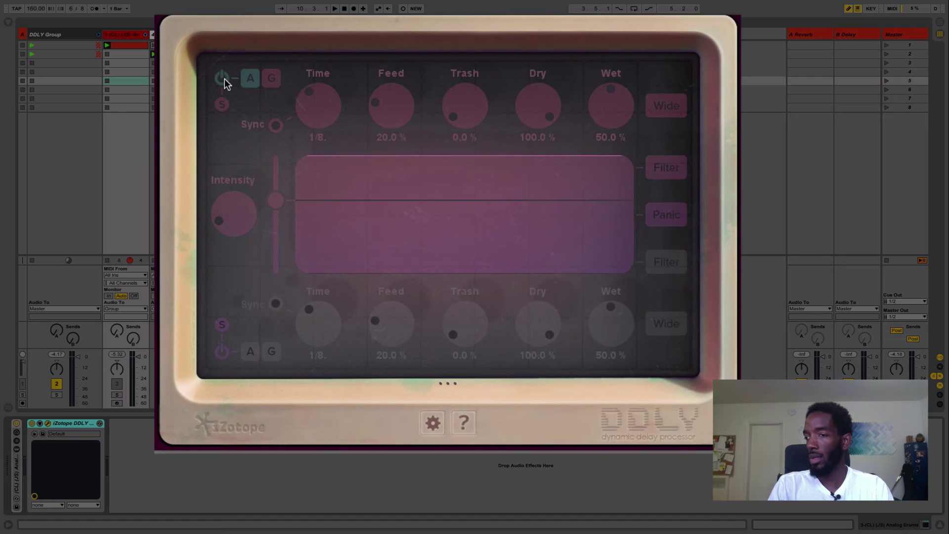
Switch track 3's DDLY from the top delay to the bottom delay, and play the track soloed.
click(223, 78)
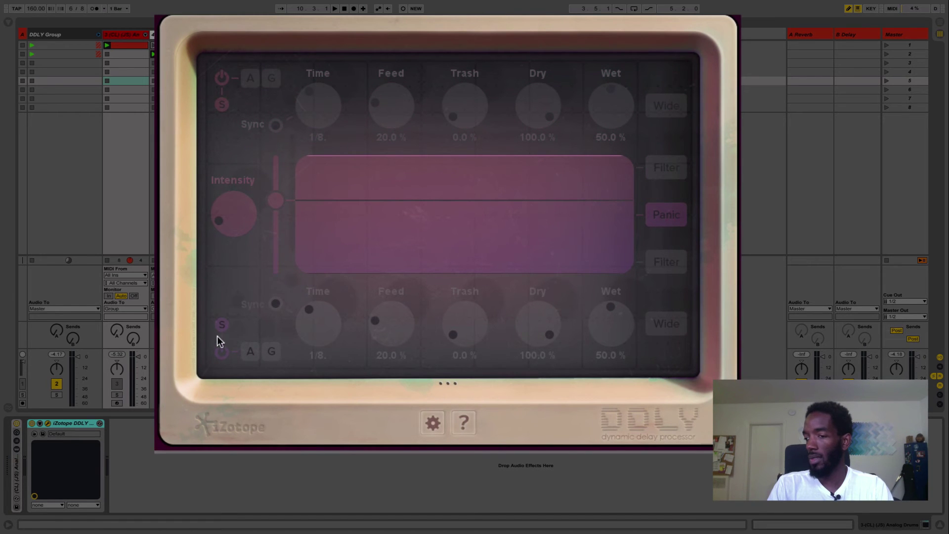
click(220, 352)
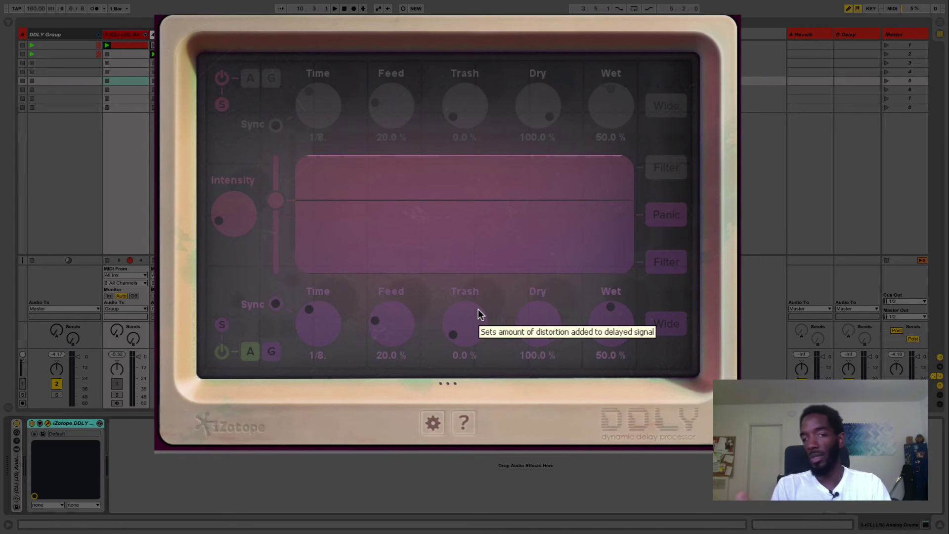
key(space)
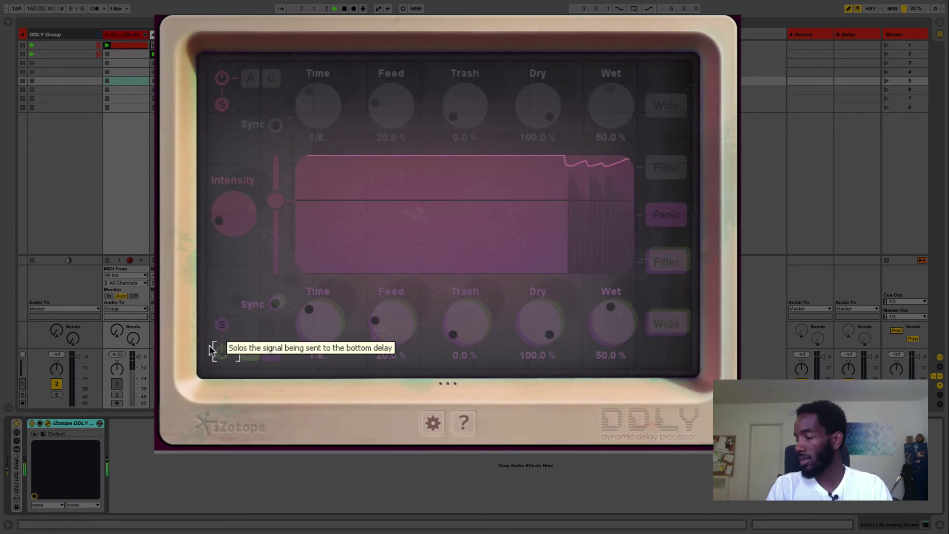
click(117, 394)
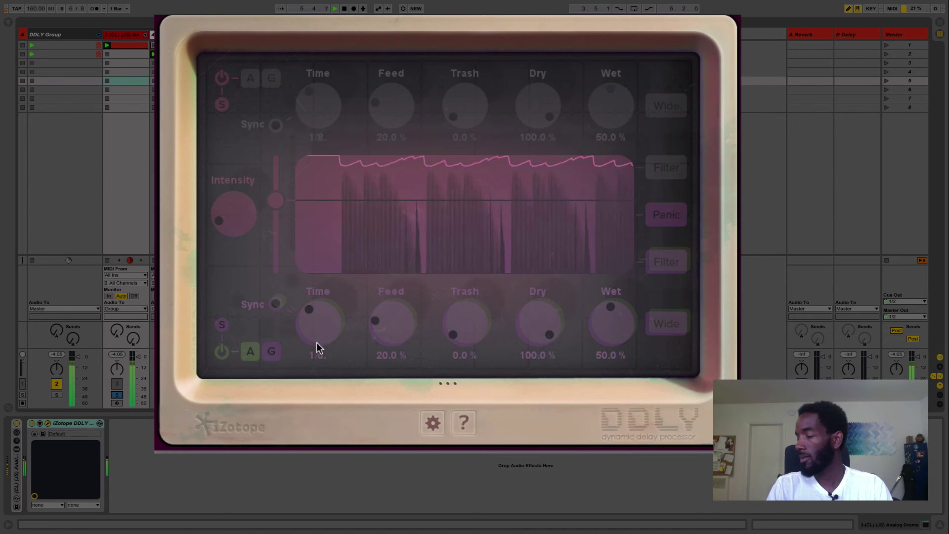
Set the bottom delay's Feed to 82% and Trash to 49% during playback.
drag(391, 333, 411, 266)
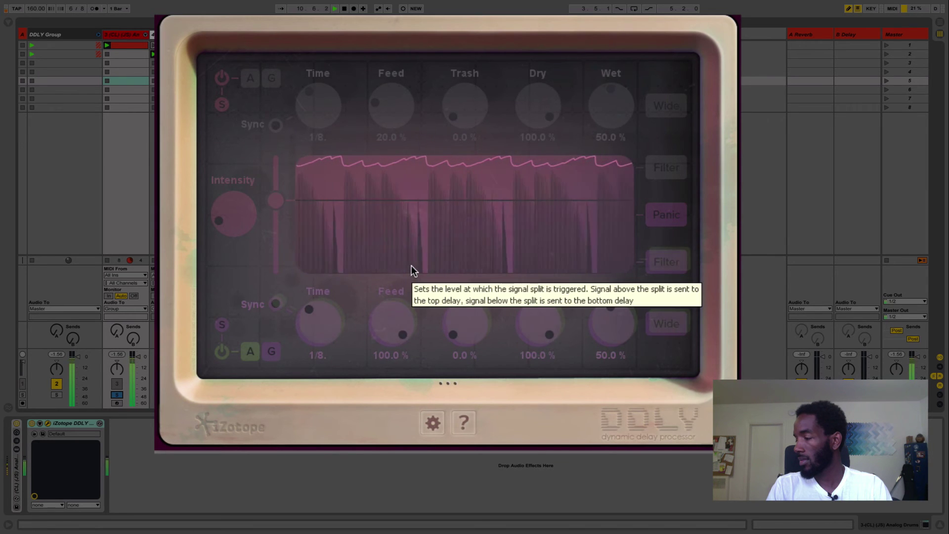
scroll(401, 323, down, 1)
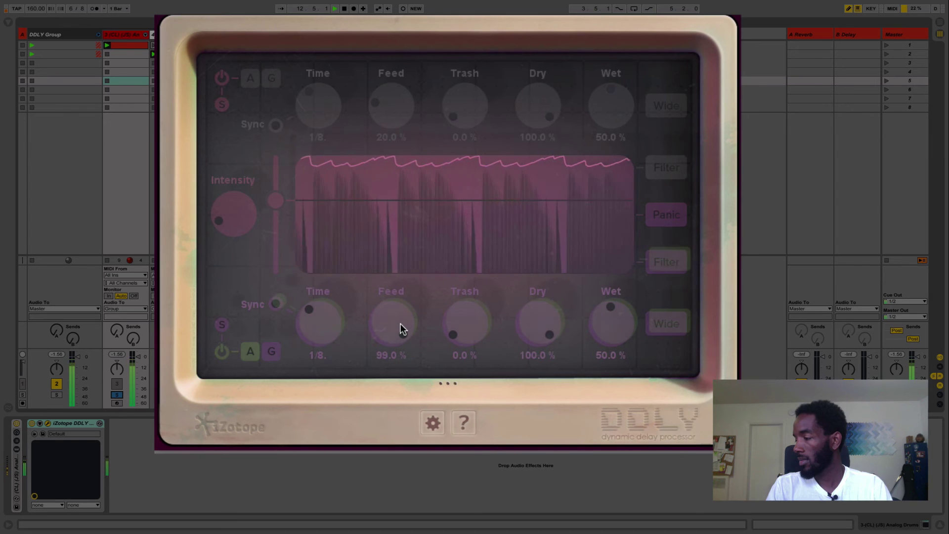
drag(401, 323, 399, 330)
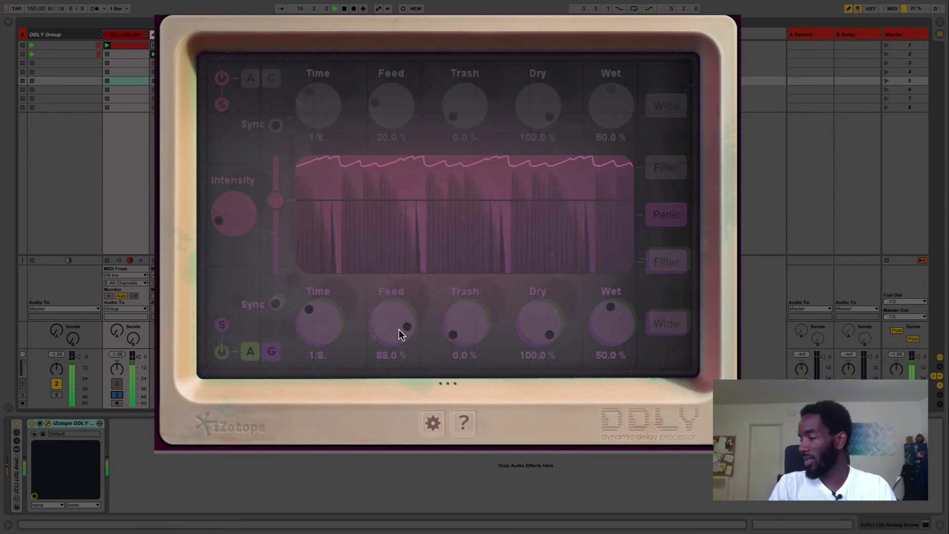
drag(399, 330, 399, 334)
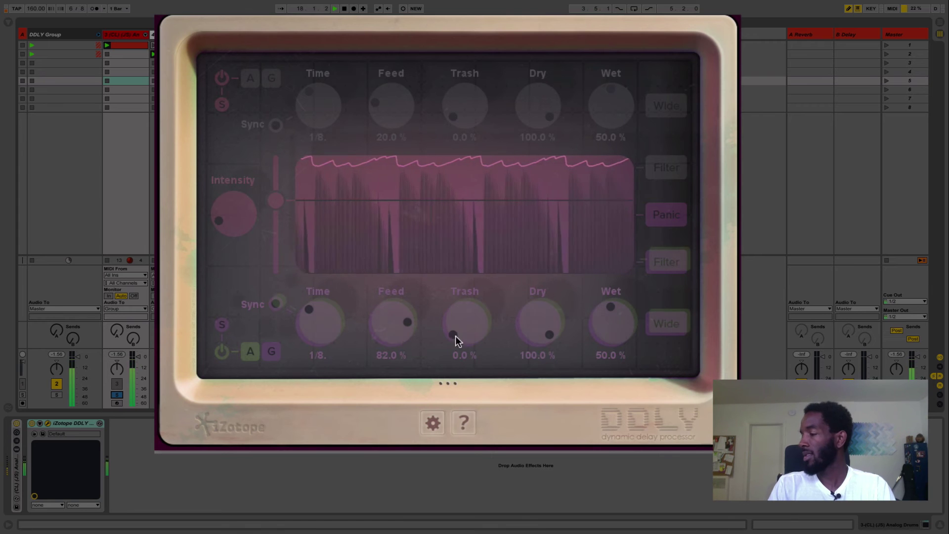
drag(461, 331, 471, 297)
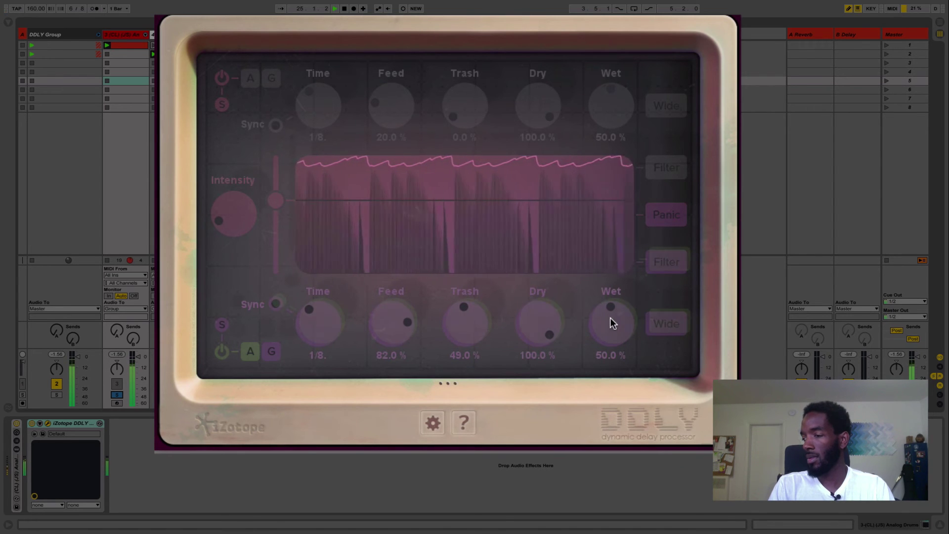
Lower the bottom delay's Wet level to 48% and bring its filter's high cutoff down to about 634 Hz.
drag(610, 319, 611, 319)
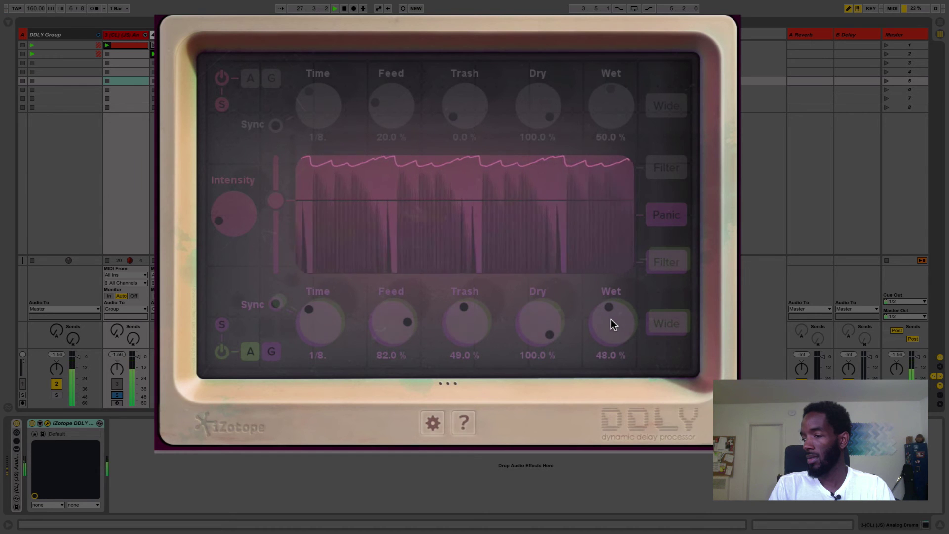
click(659, 261)
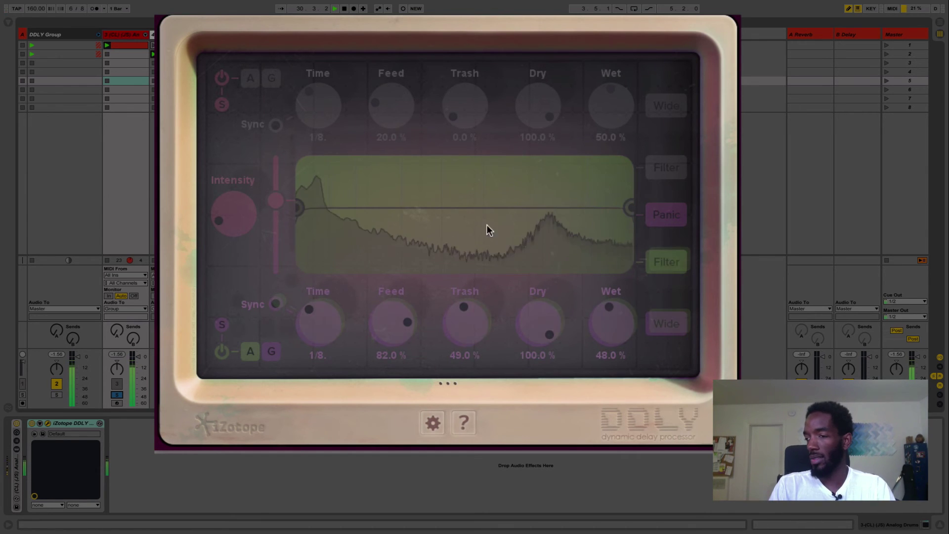
drag(632, 210, 415, 193)
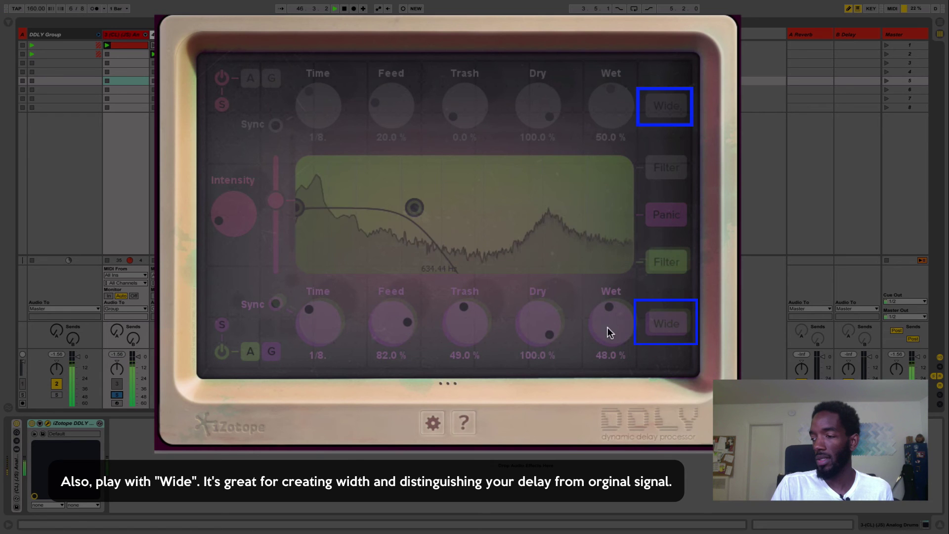
Set the bottom delay's Dry level to 0% and its Wet level to 53%.
drag(544, 320, 544, 370)
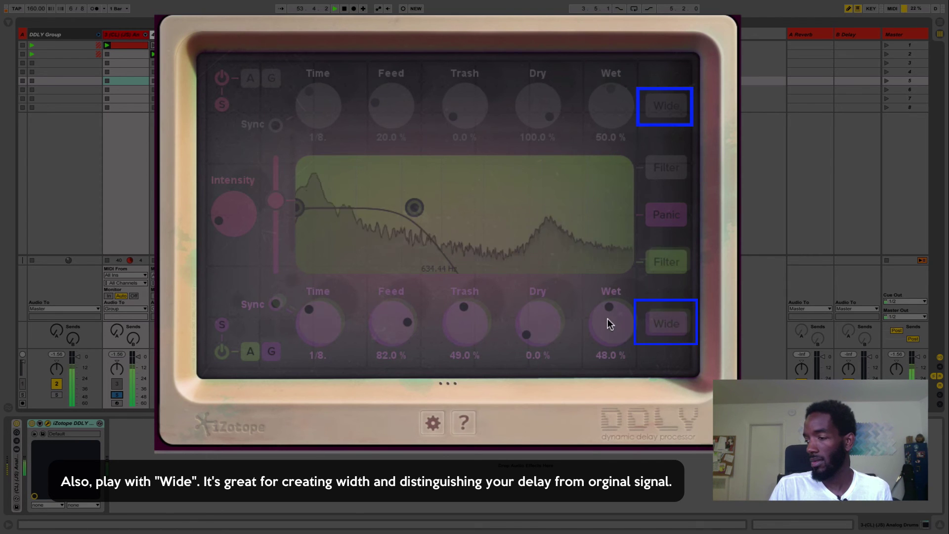
mouse_move(607, 319)
mouse_down()
mouse_move(617, 274)
mouse_move(616, 309)
mouse_up()
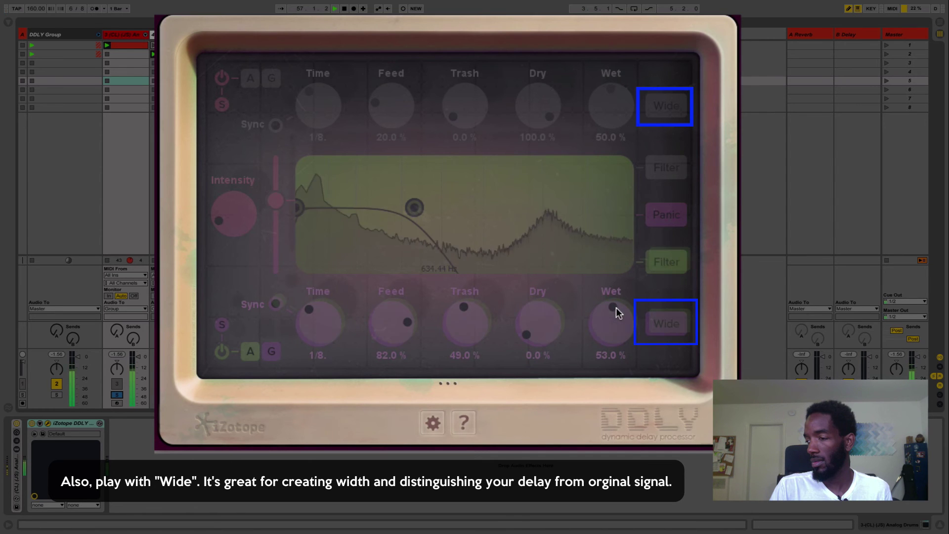
Set the bottom delay's Dry level to 100% and its Wet level to 49%, and switch that delay off.
drag(546, 325, 553, 195)
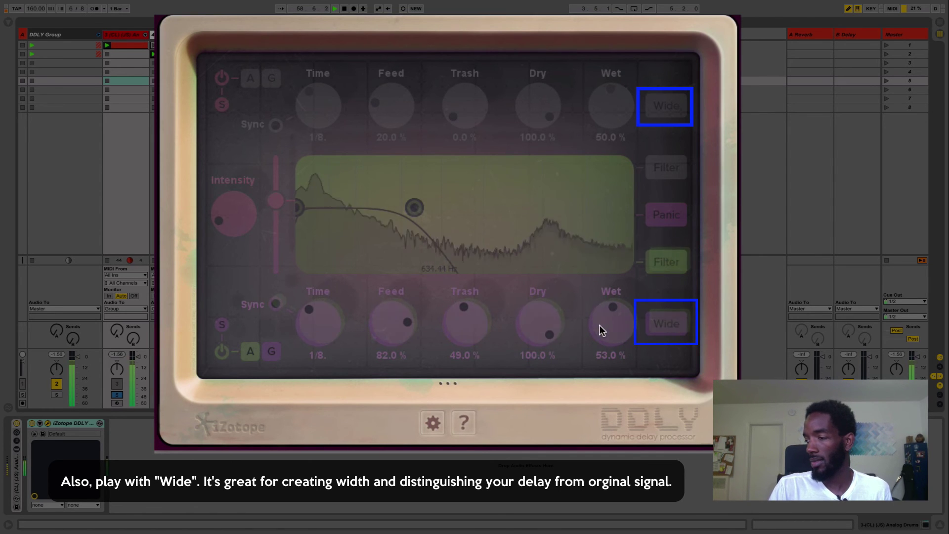
drag(600, 325, 600, 328)
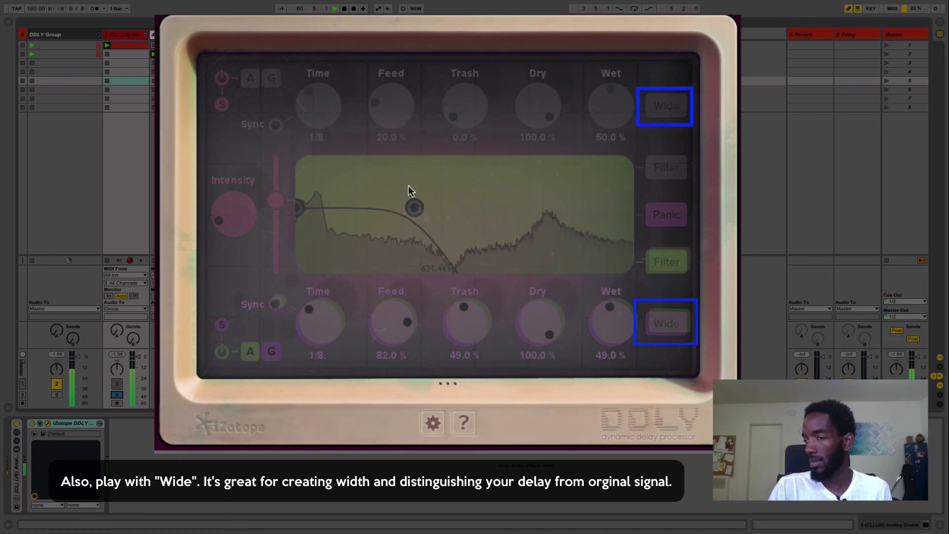
click(222, 352)
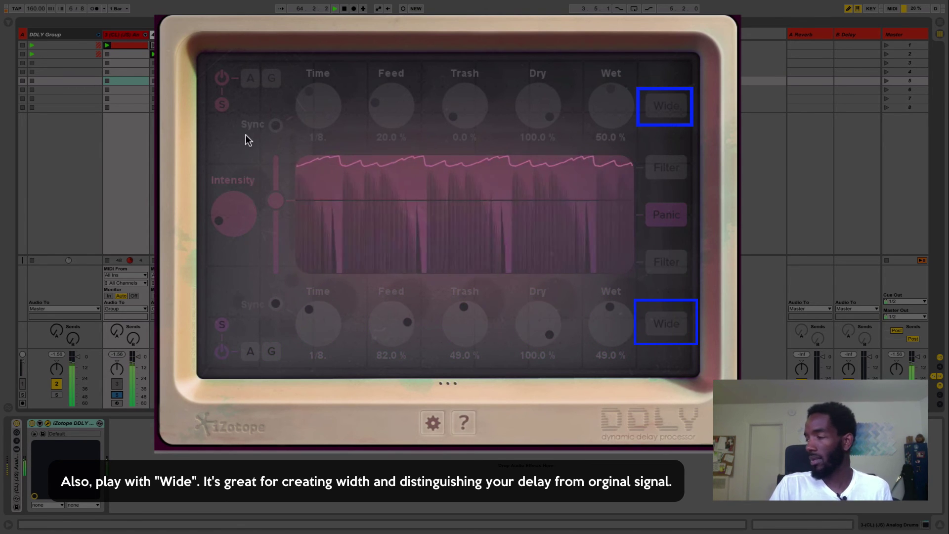
Switch on the top delay in granular mode and raise the Intensity slightly.
click(222, 77)
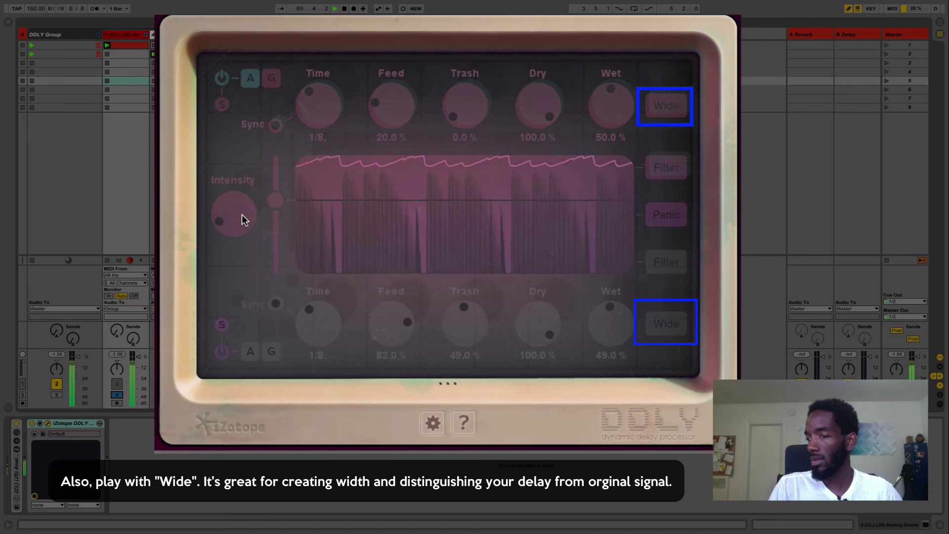
drag(242, 215, 247, 203)
click(267, 80)
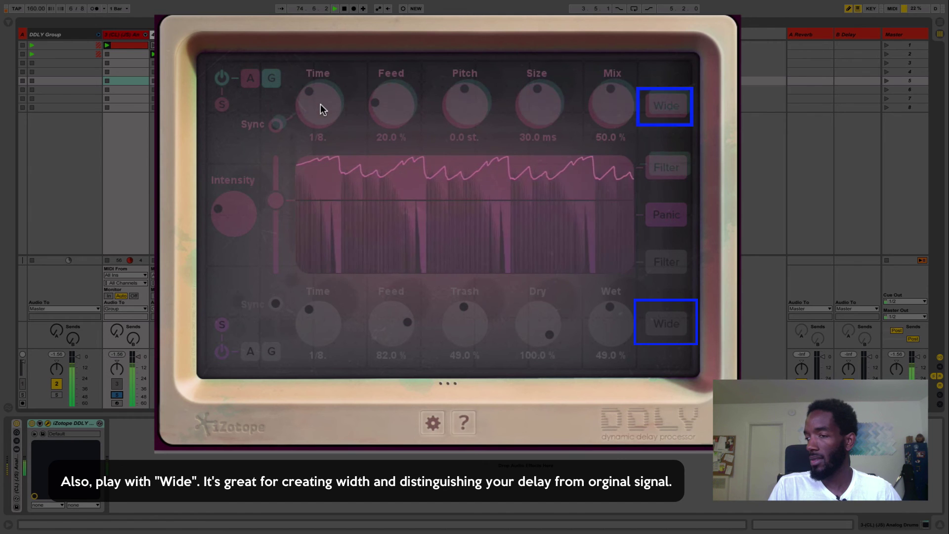
Set the top granular delay's Time to 1/16T, Feed to 34% and Pitch to +4.1 st.
mouse_move(320, 108)
mouse_down()
mouse_move(324, 90)
mouse_move(324, 118)
mouse_move(323, 107)
mouse_up()
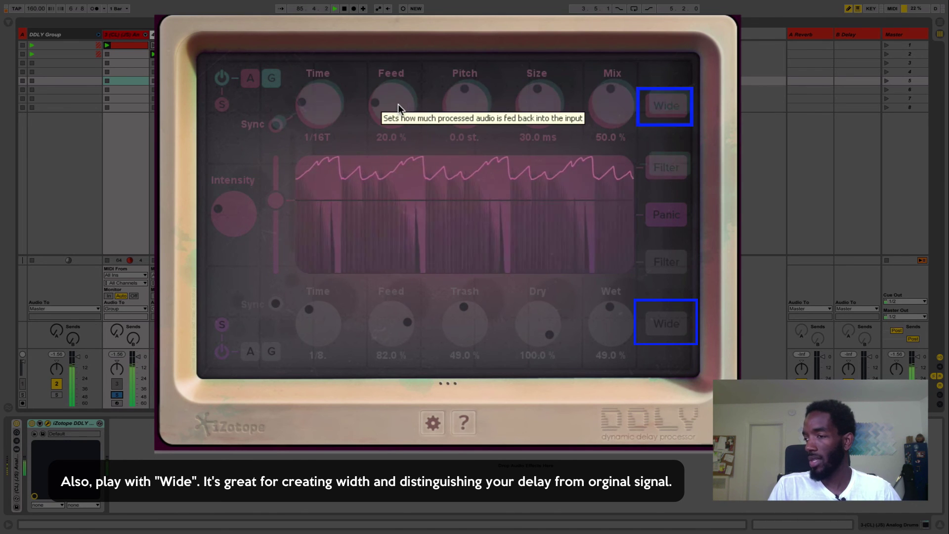
drag(399, 104, 402, 93)
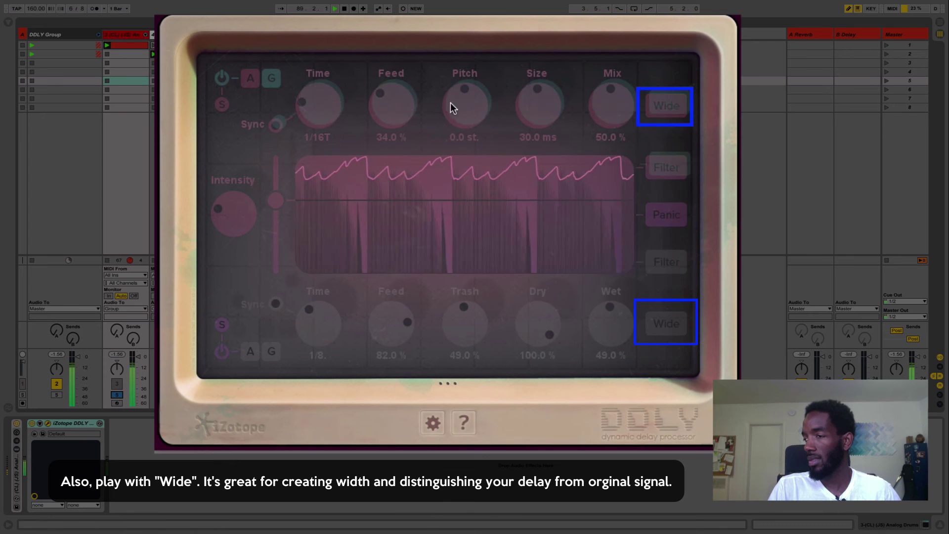
drag(469, 102, 475, 89)
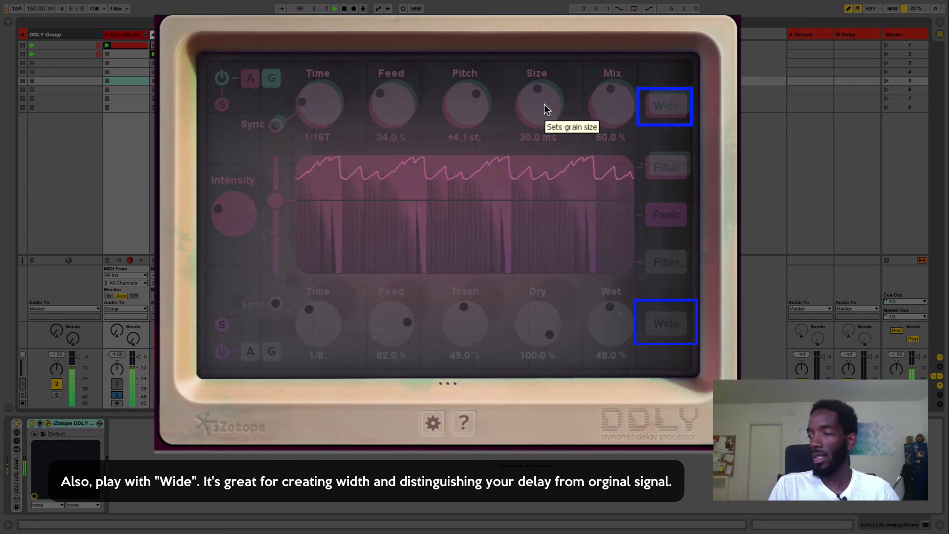
Set the top granular delay's Mix to 100%, and try a grain Size of 180.8 ms before lowering it to 8.7 ms.
drag(606, 123, 606, 52)
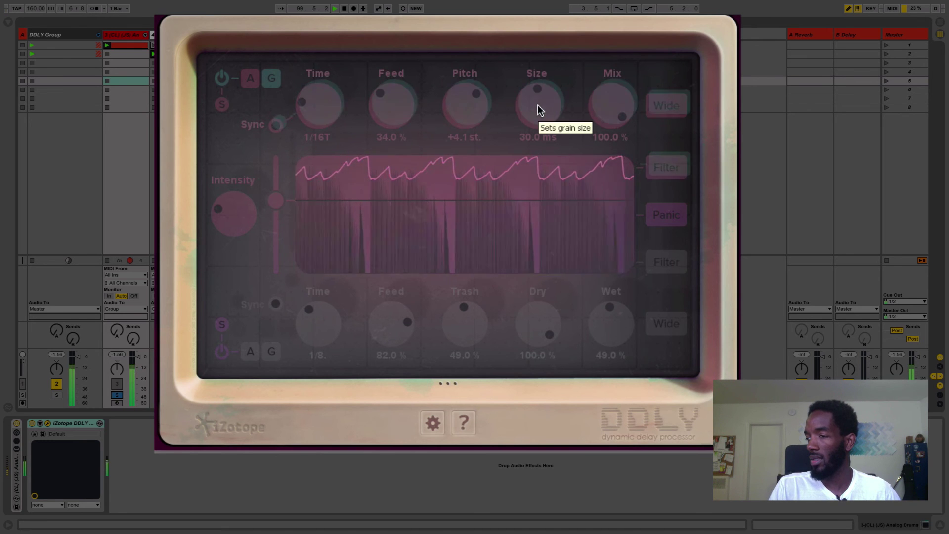
drag(538, 105, 543, 86)
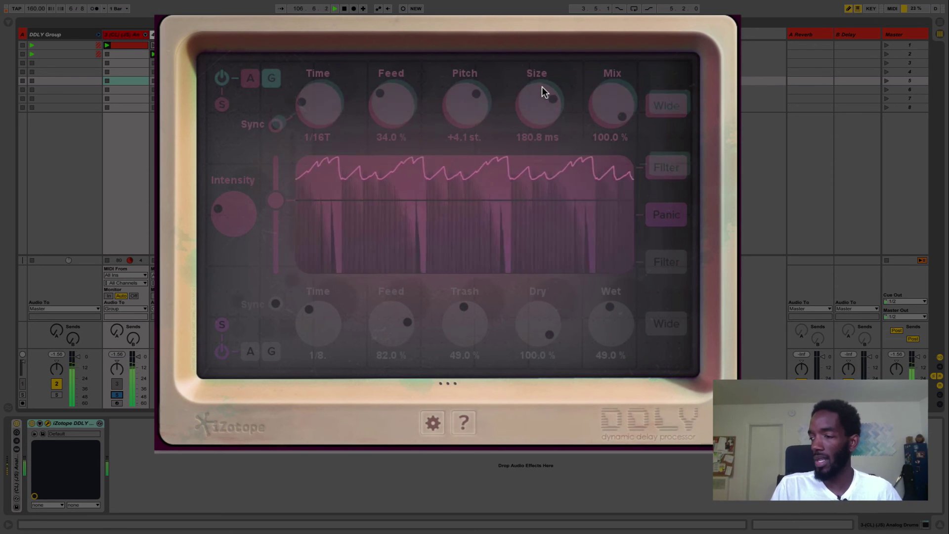
drag(542, 86, 542, 106)
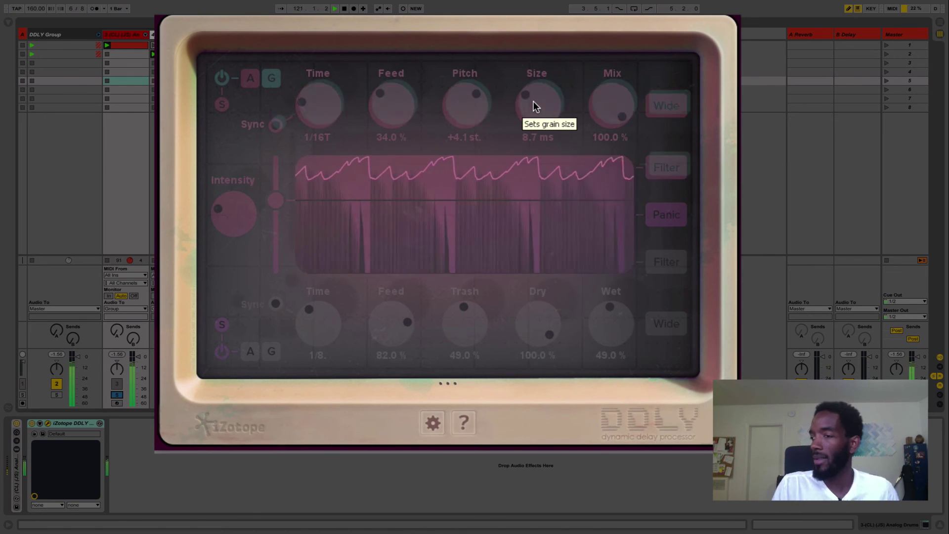
Sweep the threshold up and down, settling just above its midpoint, and try maximum Intensity before reducing it to about a third.
drag(279, 197, 289, 145)
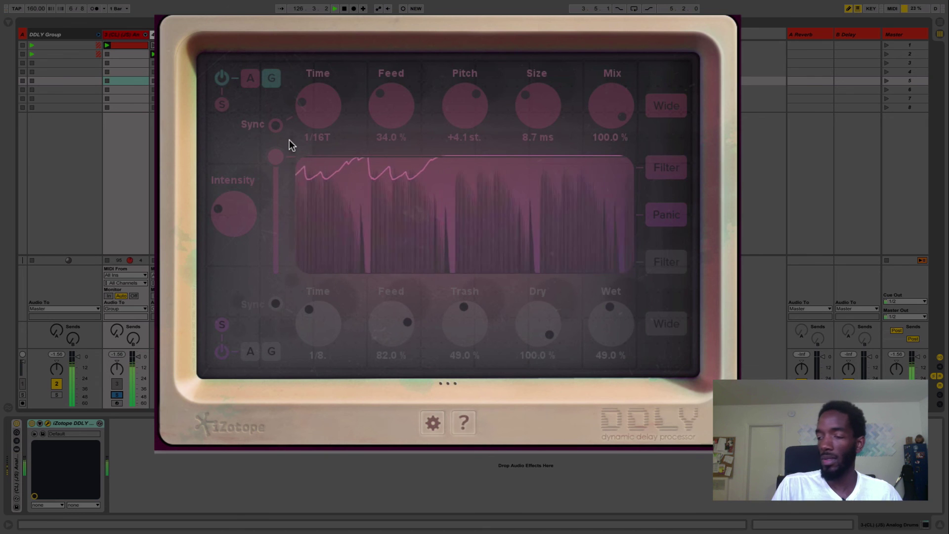
drag(279, 156, 279, 176)
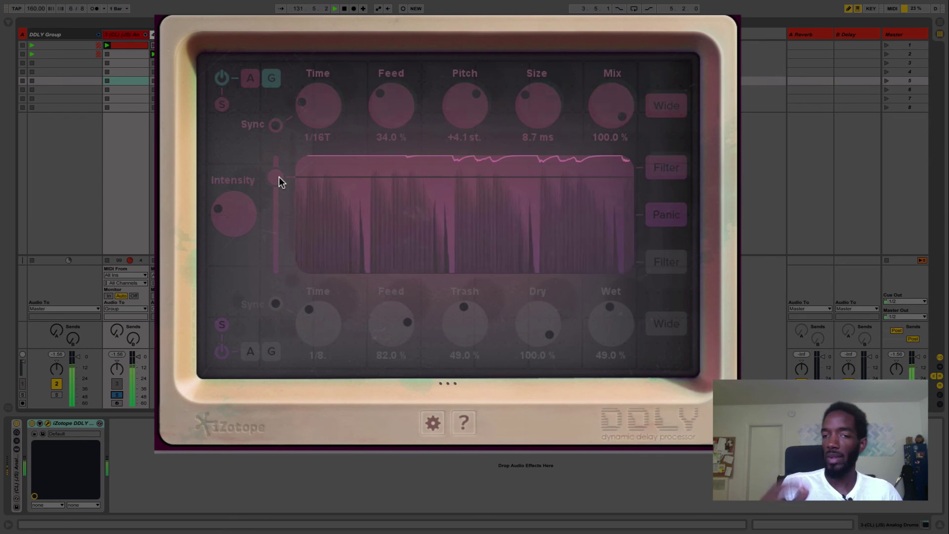
drag(279, 177, 276, 224)
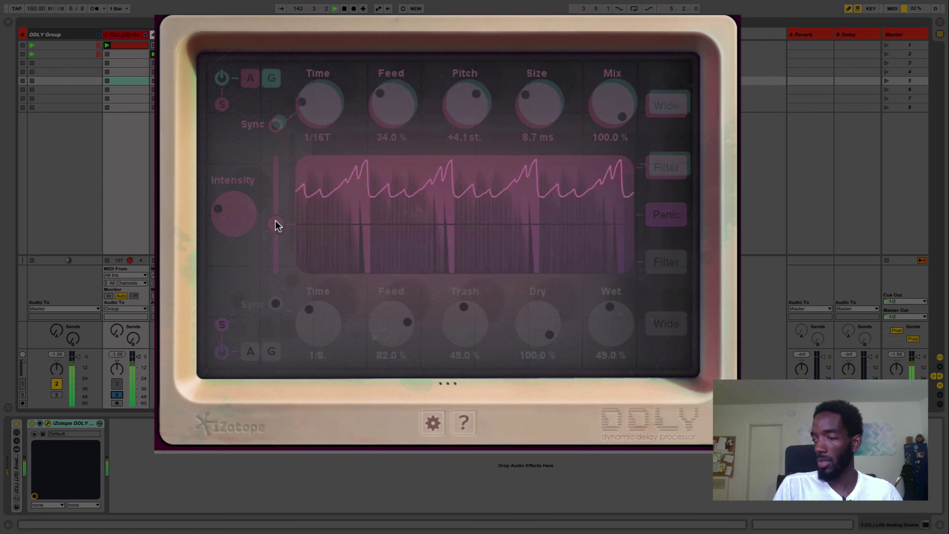
drag(275, 220, 282, 193)
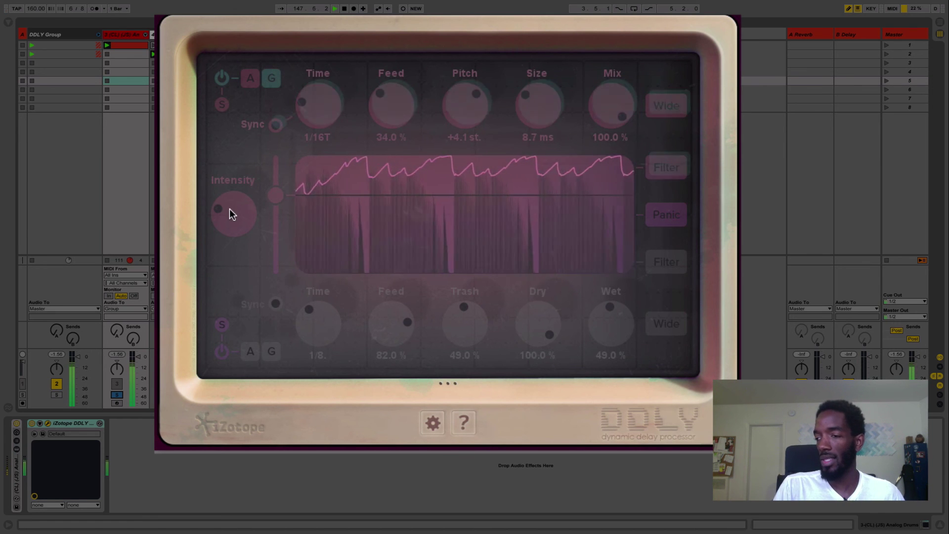
drag(229, 208, 246, 174)
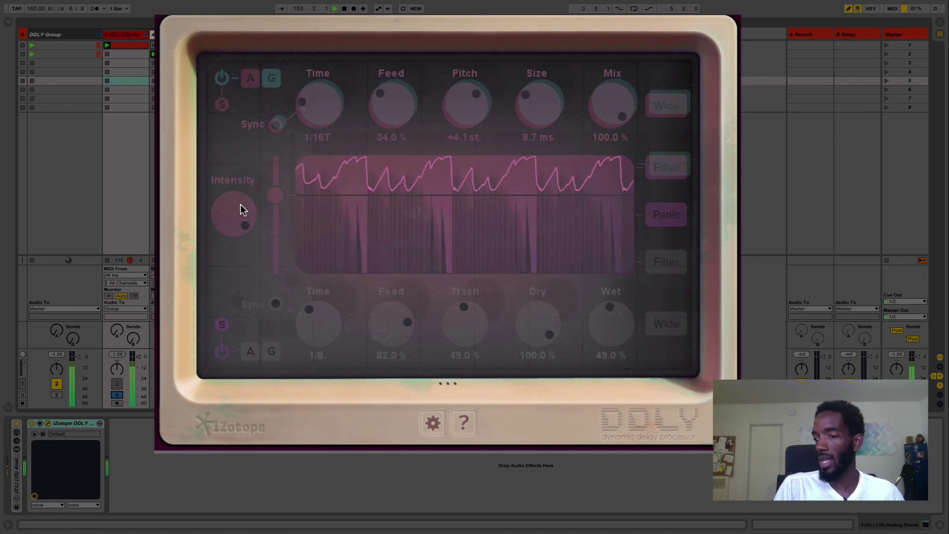
drag(240, 204, 235, 251)
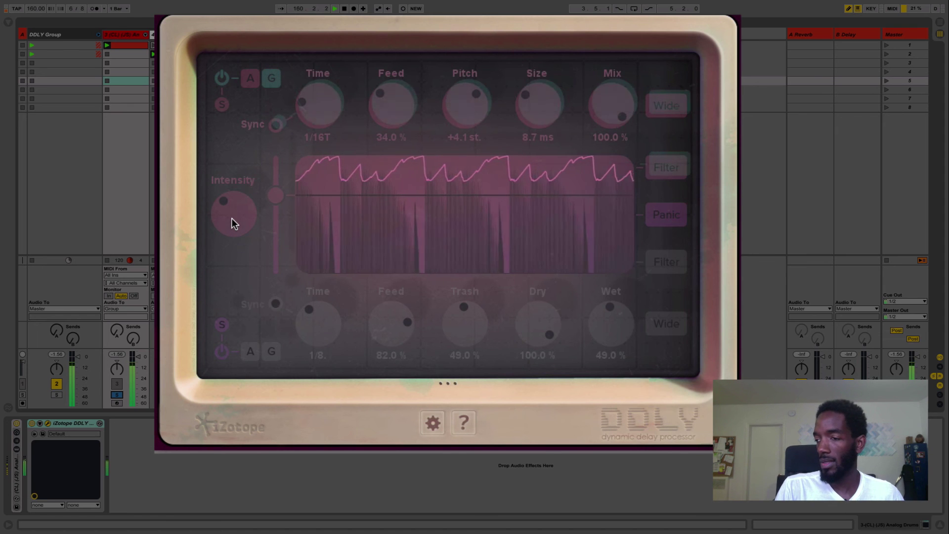
Switch on the bottom delay at 34% Wet, and filter it with a low cutoff of about 191 Hz and a raised high cutoff.
click(220, 351)
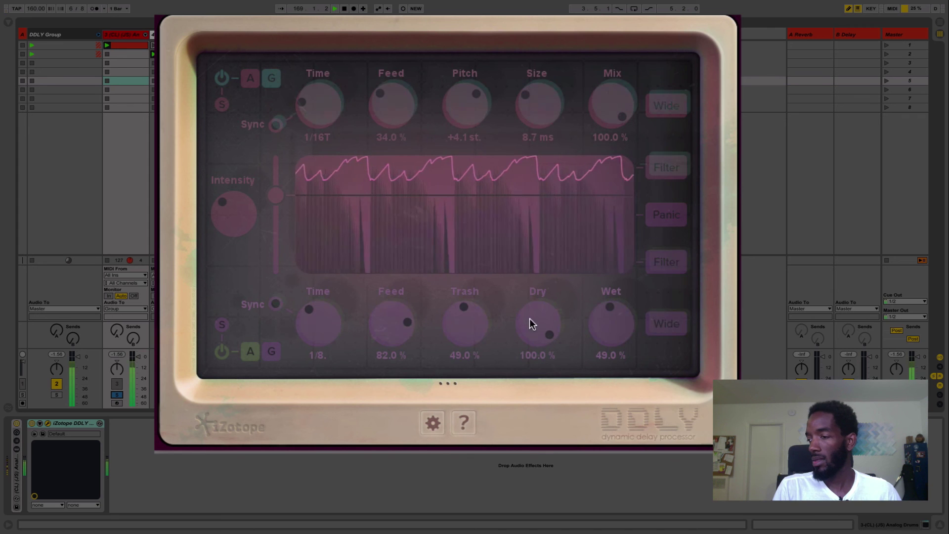
drag(608, 314, 608, 324)
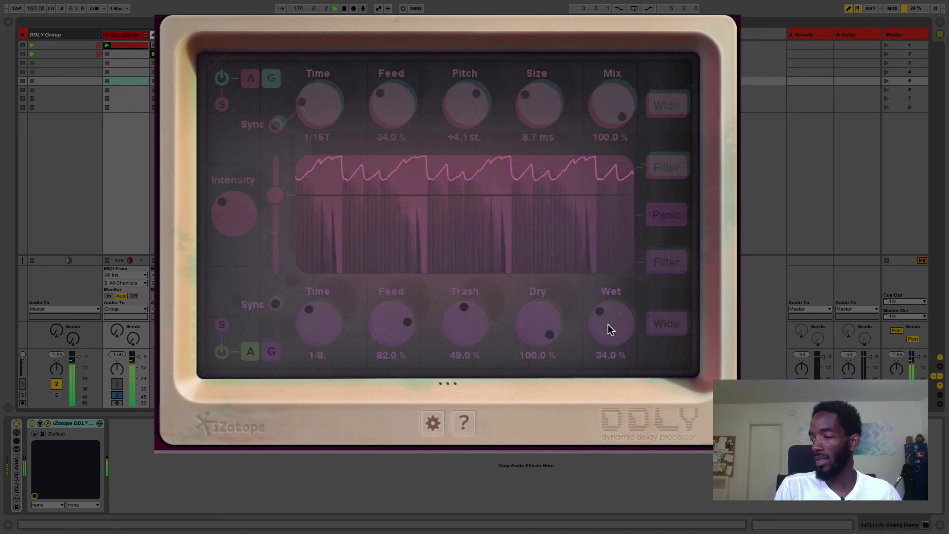
click(672, 261)
drag(417, 208, 535, 214)
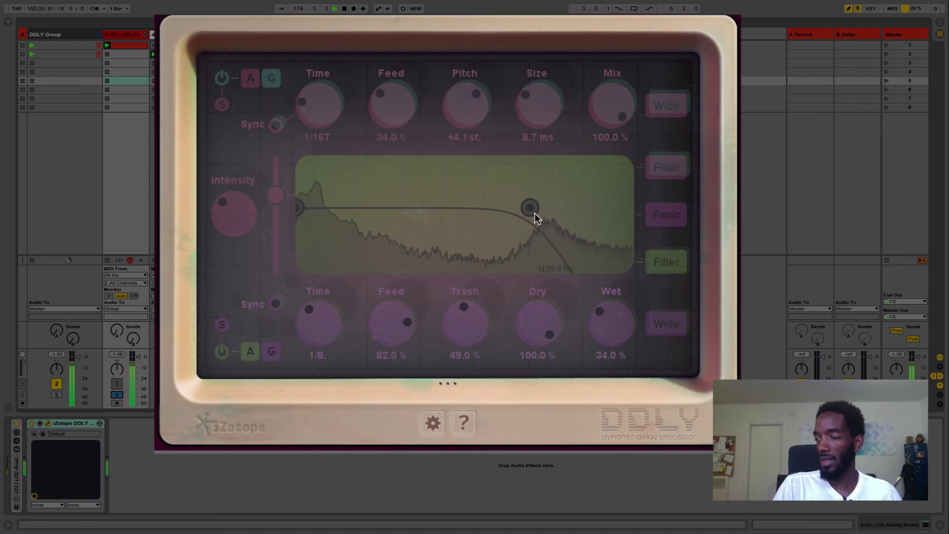
drag(299, 206, 357, 203)
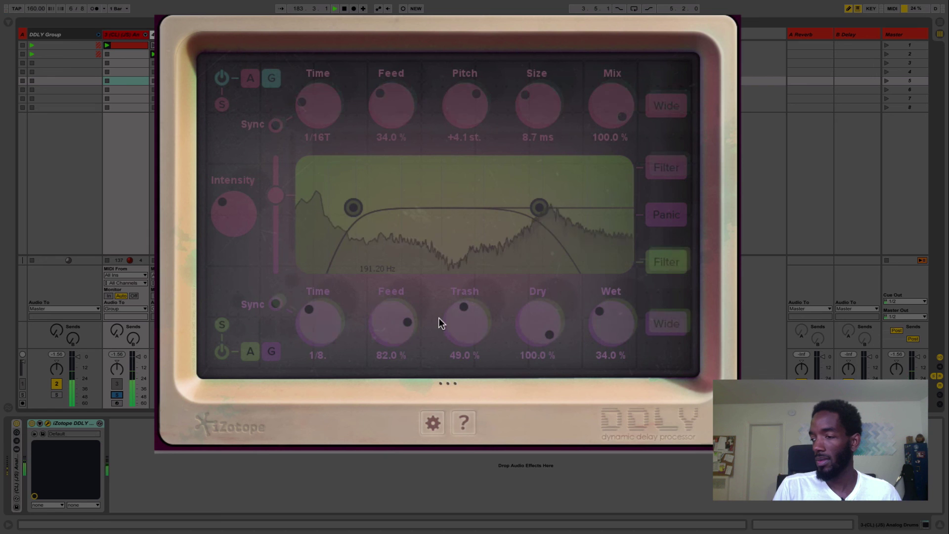
Try the bottom delay's Trash at 57% and 54%, and bring it down to 32%.
mouse_move(470, 325)
mouse_down()
mouse_move(476, 304)
mouse_move(468, 329)
mouse_up()
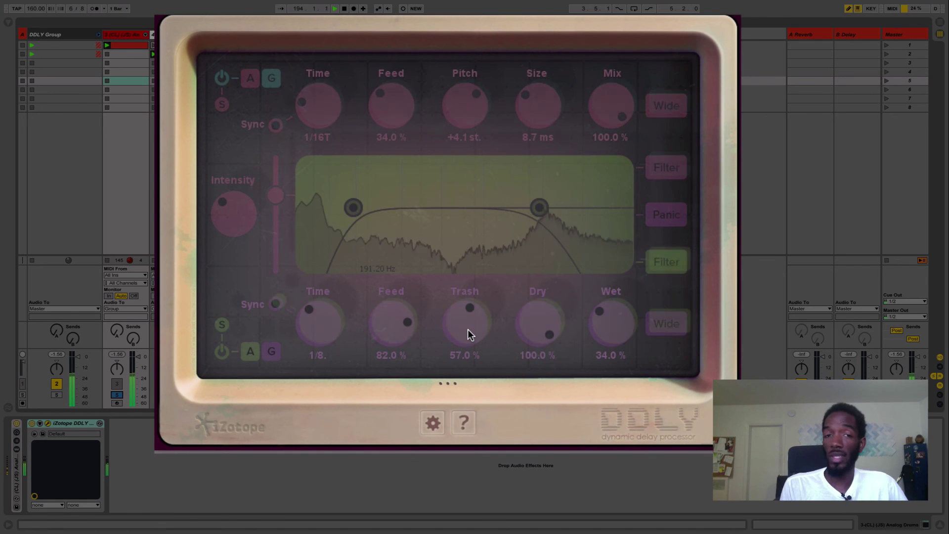
drag(468, 329, 476, 295)
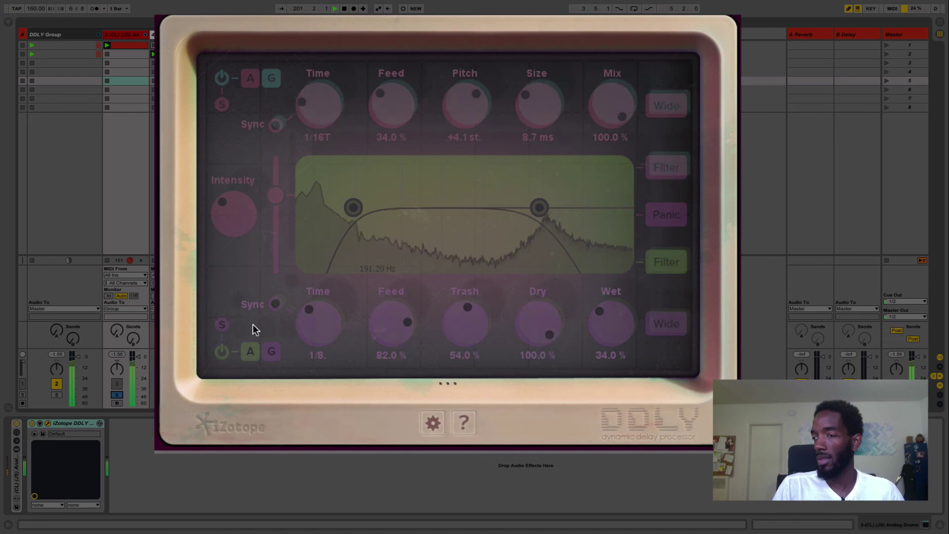
drag(465, 328, 474, 229)
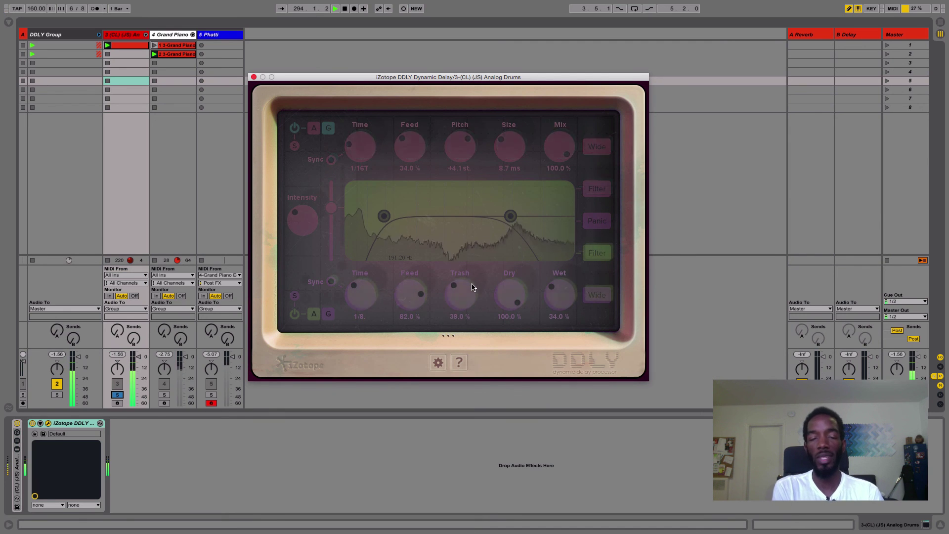
drag(472, 287, 473, 285)
drag(476, 234, 477, 257)
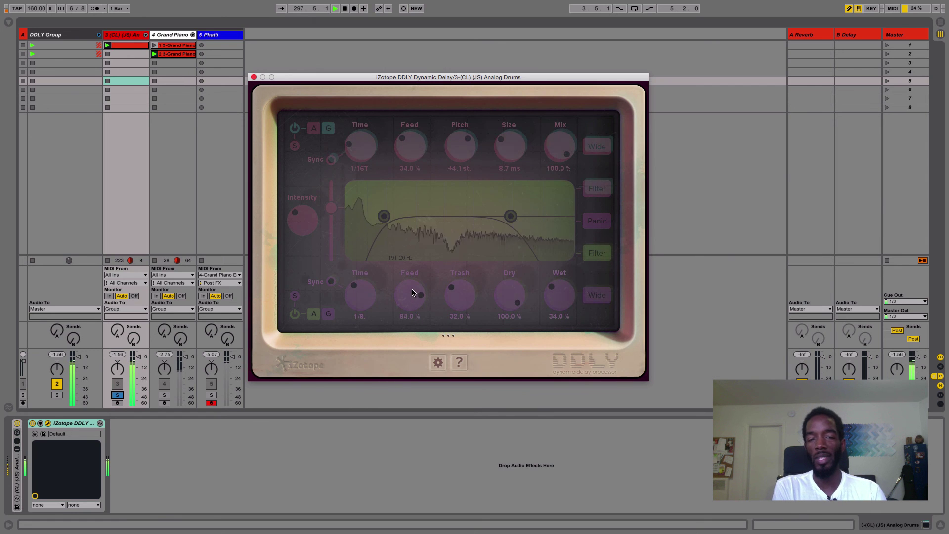
Set the bottom delay's Feed to 91% and Trash to 38%, and increase the top delay's grain Size.
drag(414, 289, 459, 296)
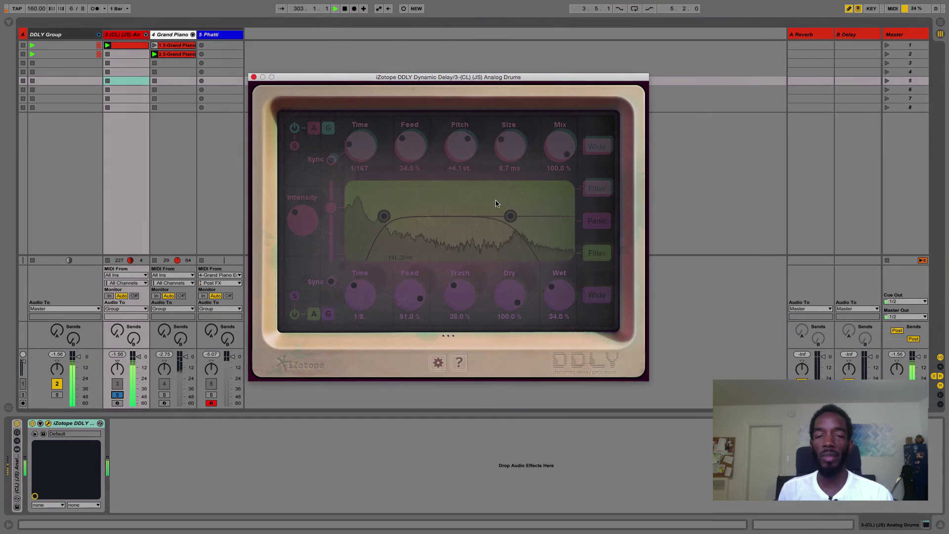
drag(509, 147, 534, 116)
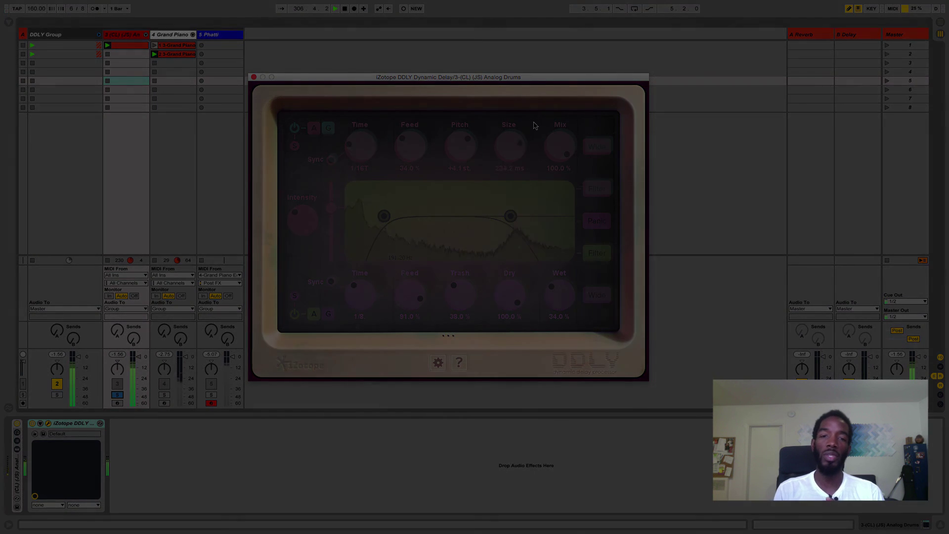